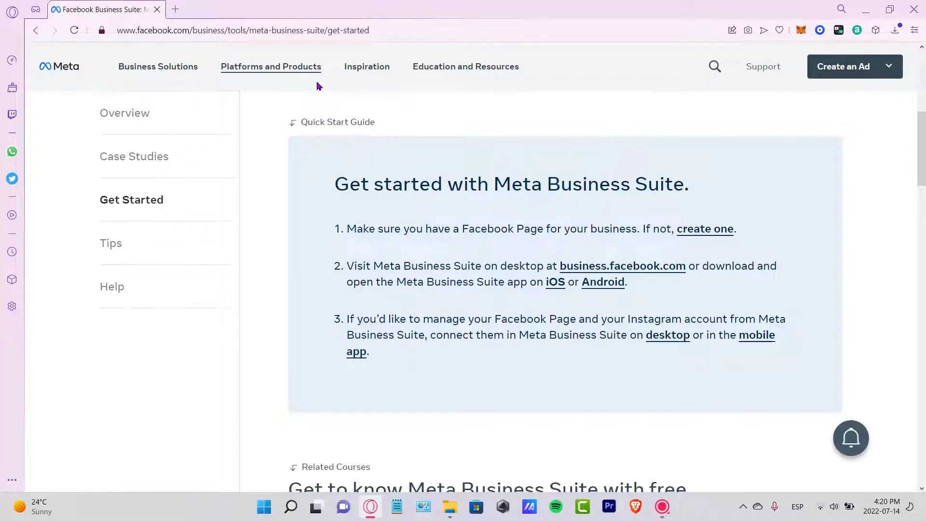
- Open the Meta Business Suite product page and scroll through it
mouse_move(288, 70)
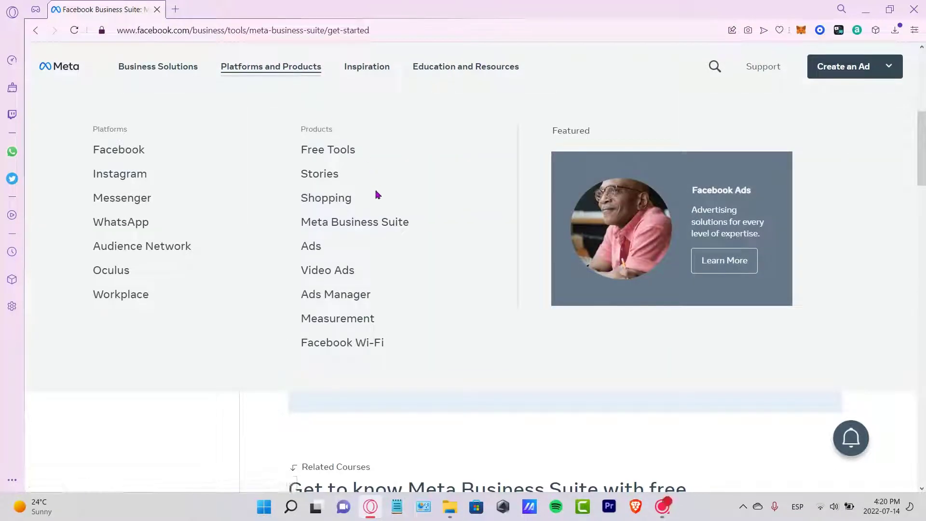
left_click(398, 225)
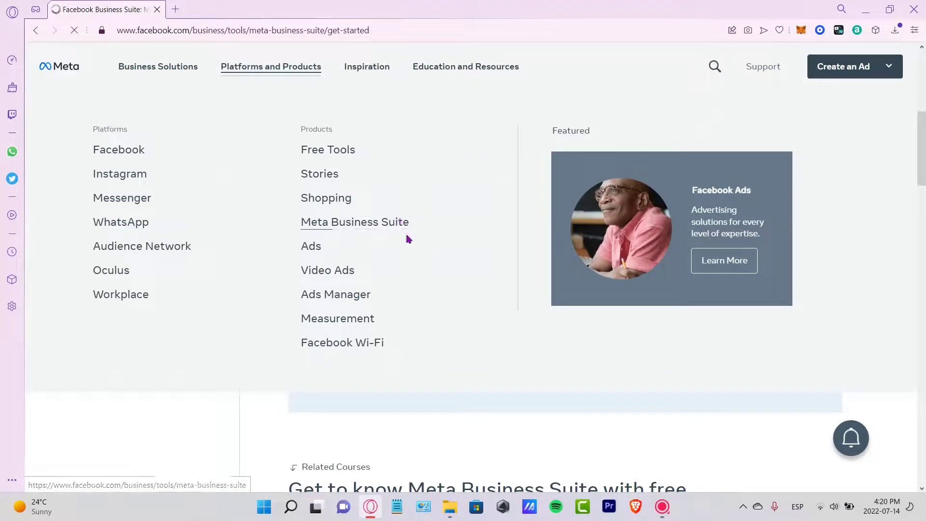
scroll(404, 236, "down", 1)
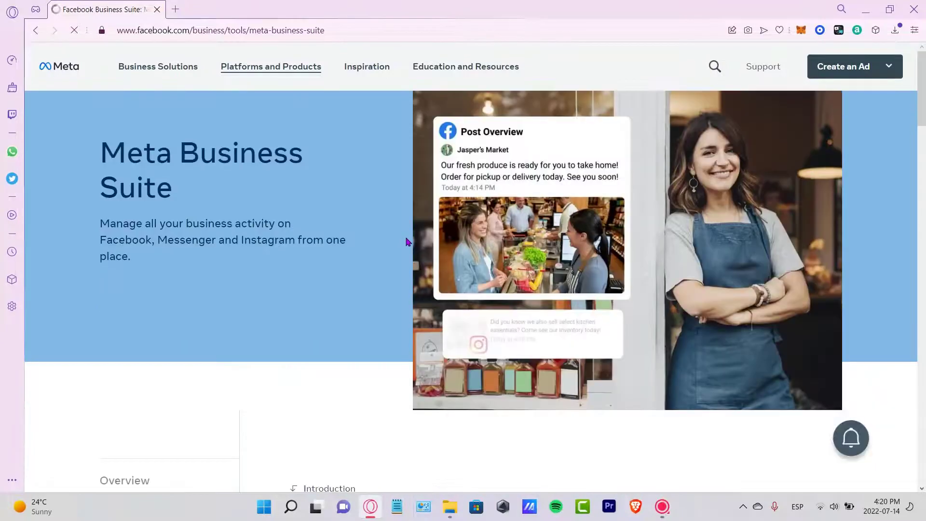
scroll(395, 303, "down", 7)
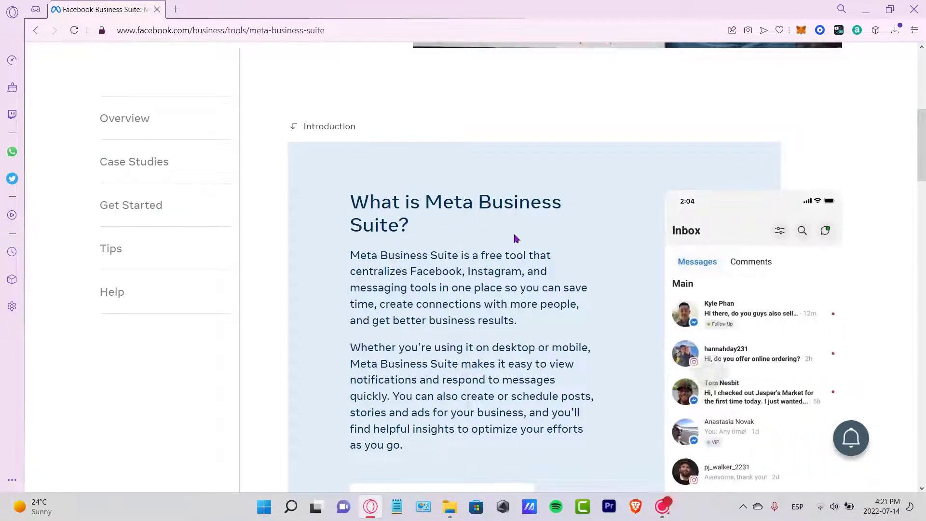
scroll(542, 224, "down", 4)
scroll(600, 232, "up", 4)
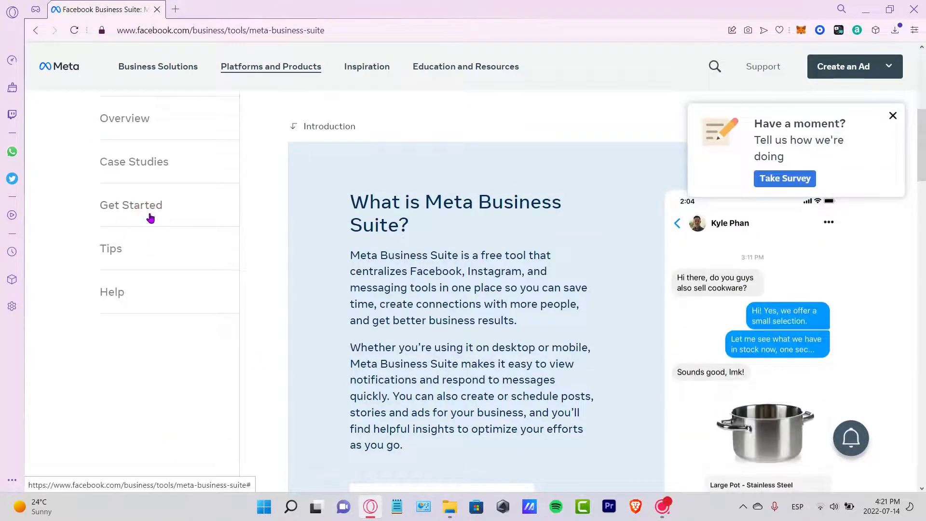
- Jump to the Get Started guide, dismiss the feedback survey, and read step 2
left_click(151, 205)
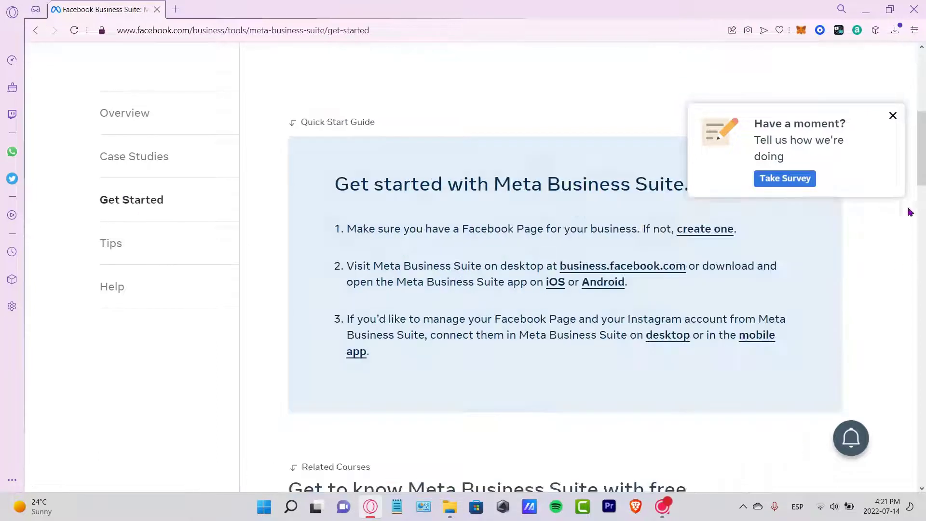
left_click(893, 118)
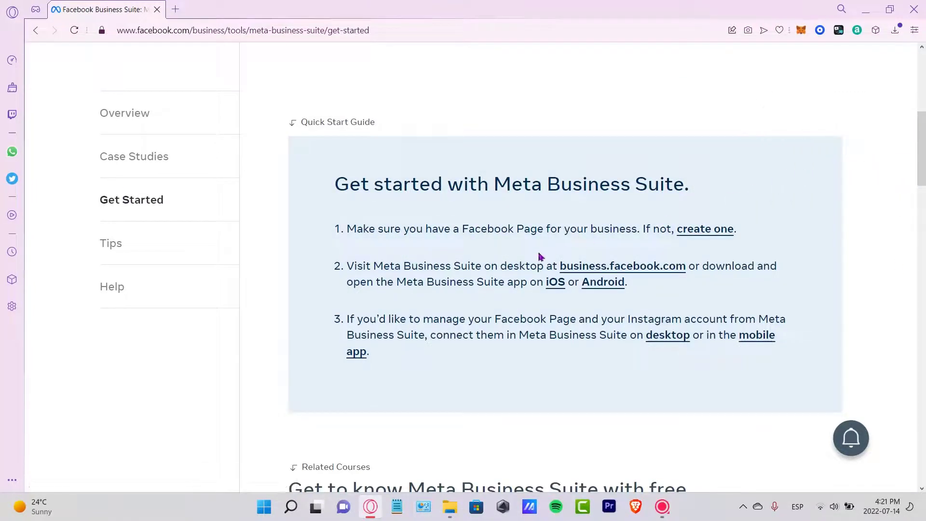
left_click_drag(416, 270, 556, 269)
left_click(695, 267)
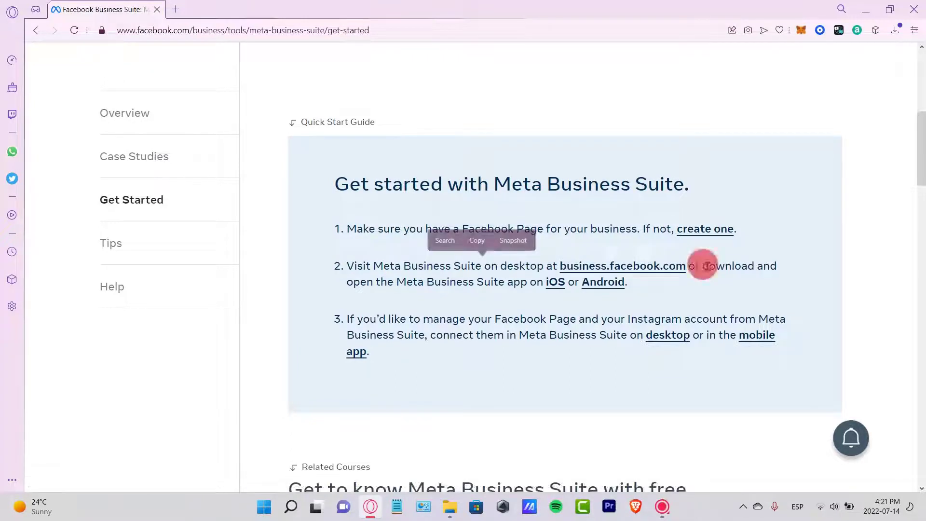
- Open Meta Business Suite on desktop and show the recent notifications list
left_click(623, 273)
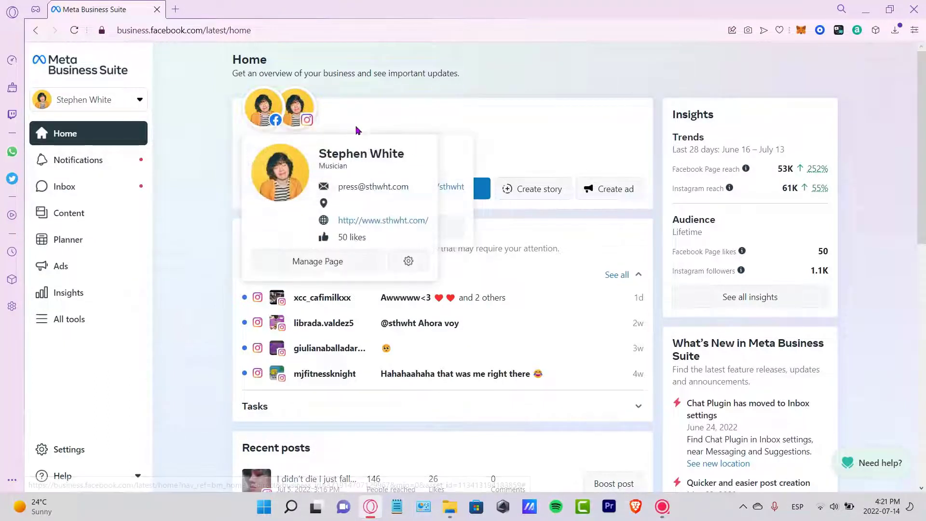
mouse_move(294, 117)
mouse_move(264, 118)
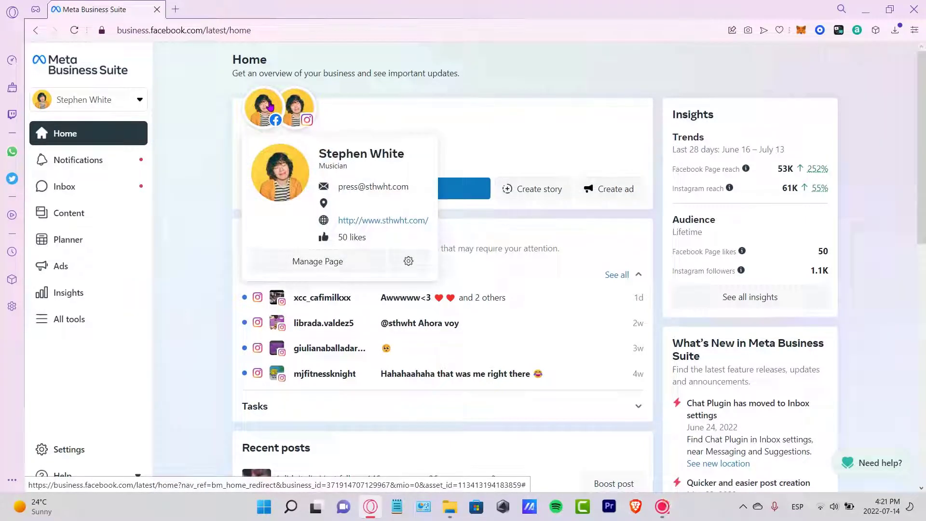
left_click(116, 161)
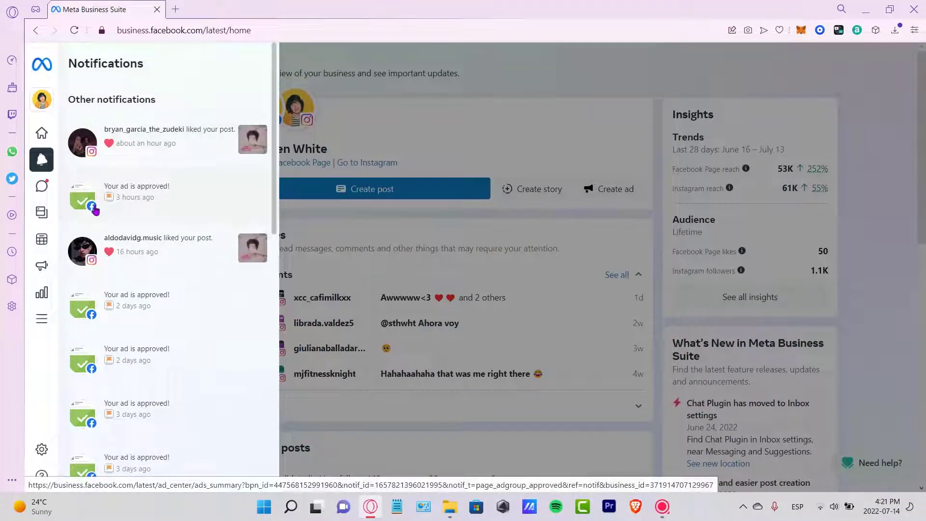
- Check the inbox and published posts, then open the Planner for July 10–16, 2022
left_click(82, 193)
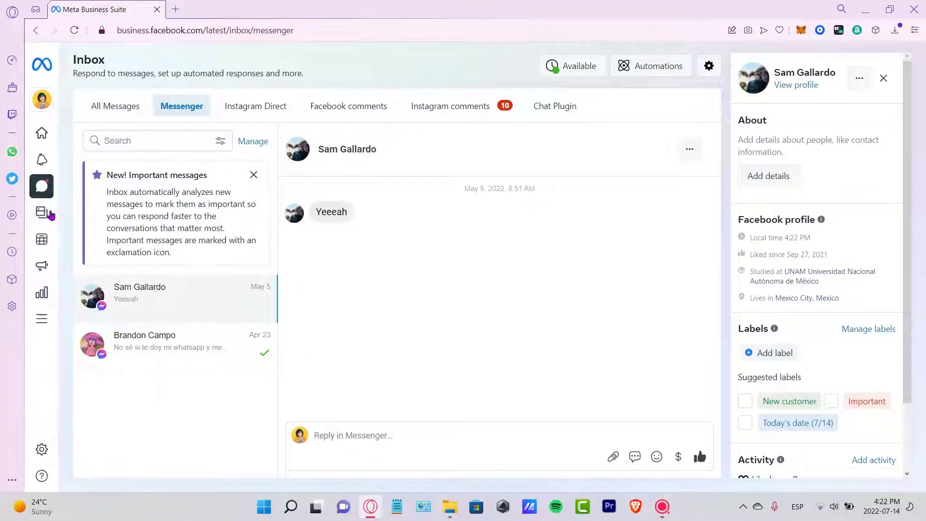
left_click(52, 216)
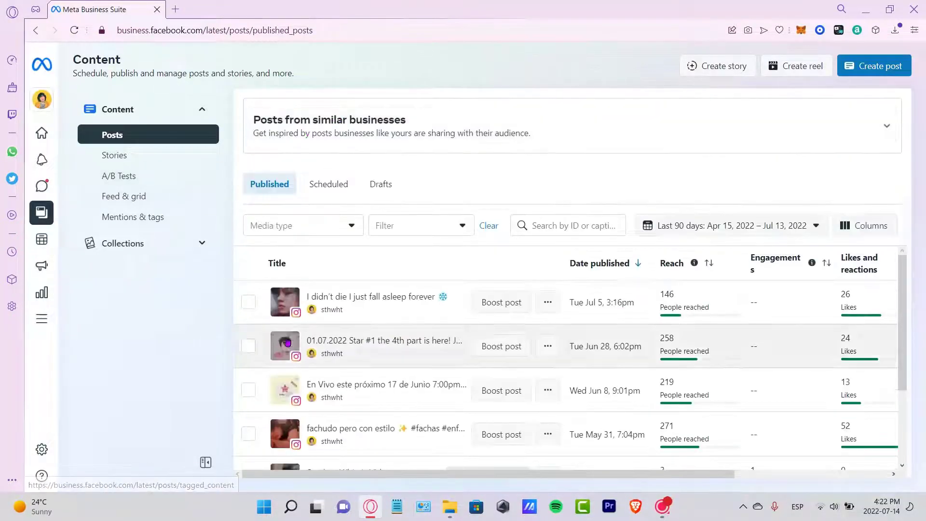
scroll(340, 318, "down", 3)
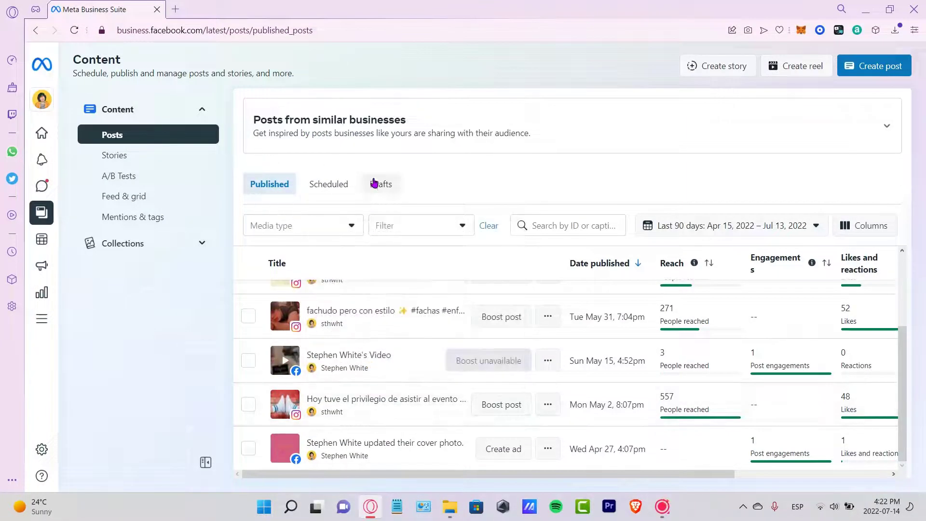
left_click(51, 244)
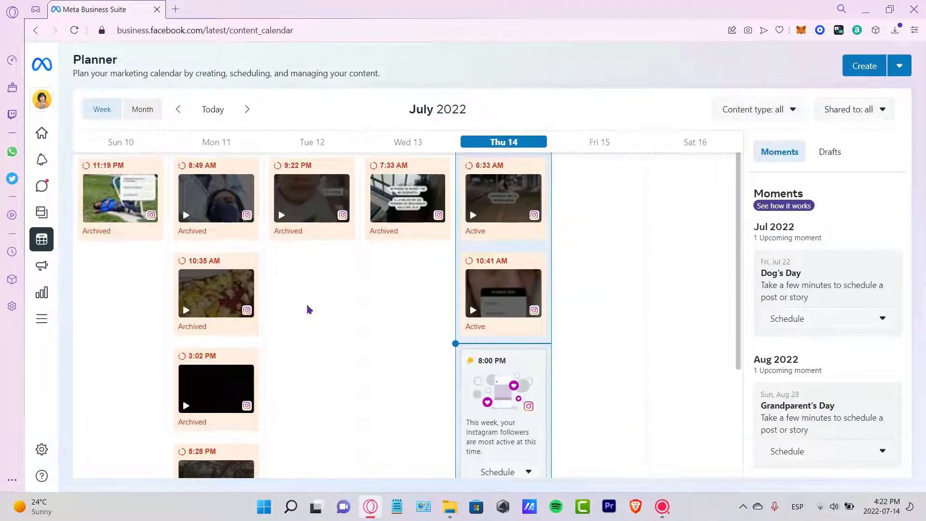
- Switch the Planner to Month view and review July 2022's recommended posting slots
left_click(143, 108)
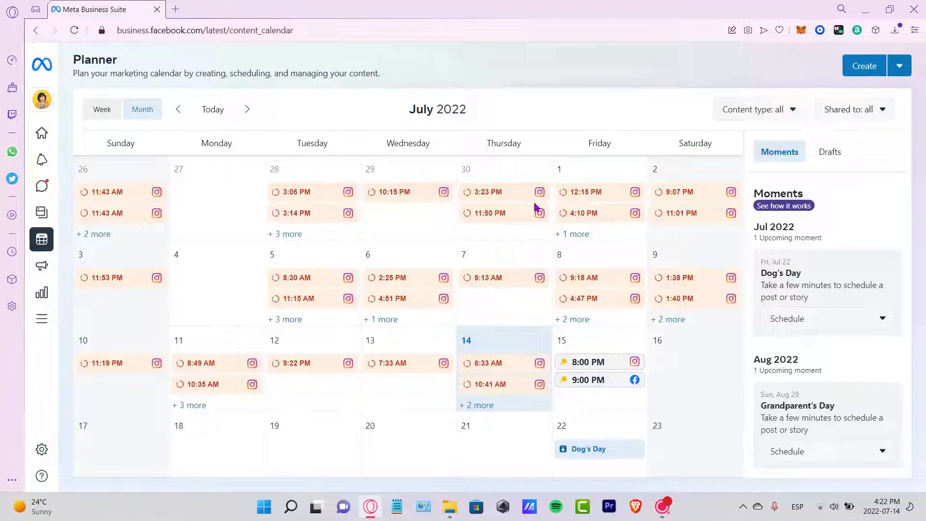
mouse_move(535, 207)
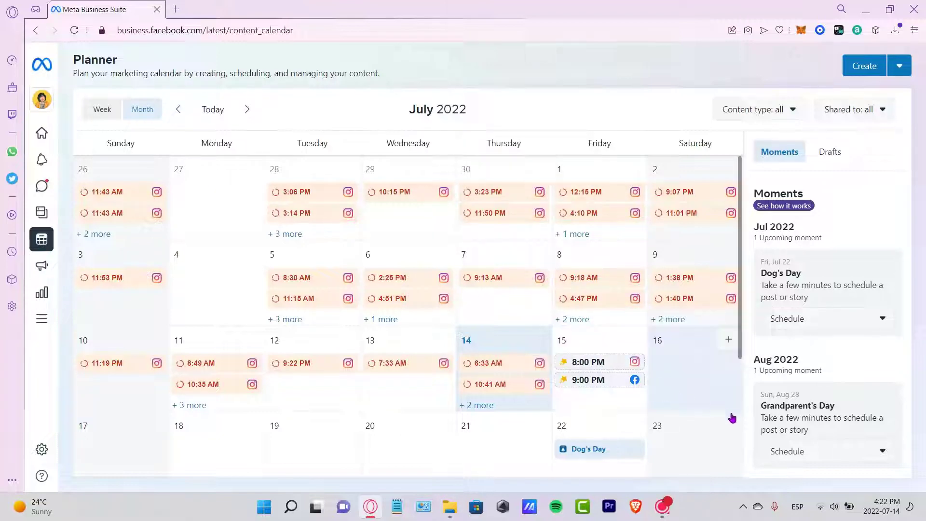
scroll(714, 417, "down", 3)
scroll(695, 420, "up", 3)
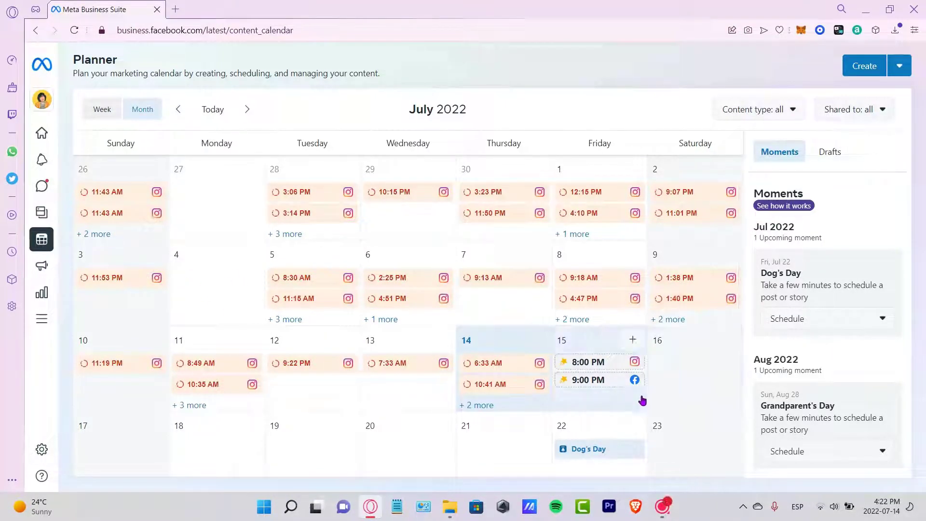
mouse_move(586, 382)
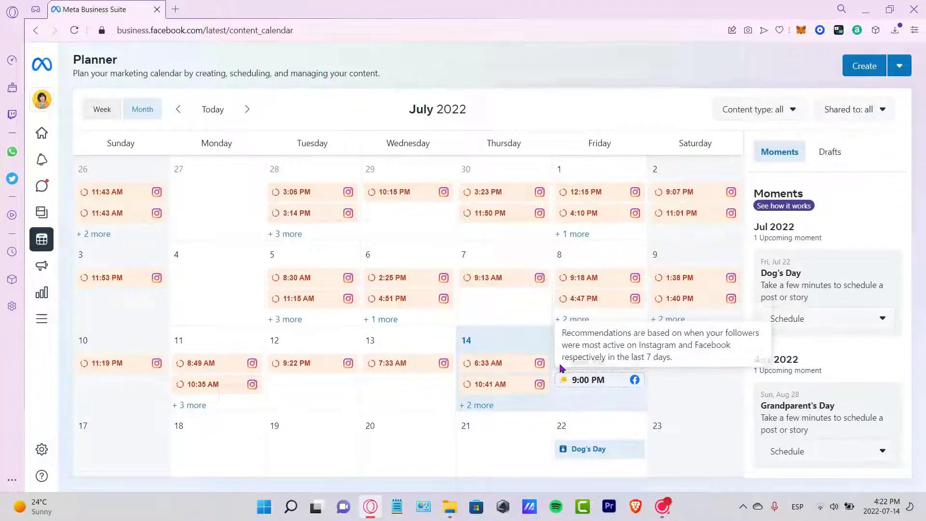
scroll(567, 369, "up", 5)
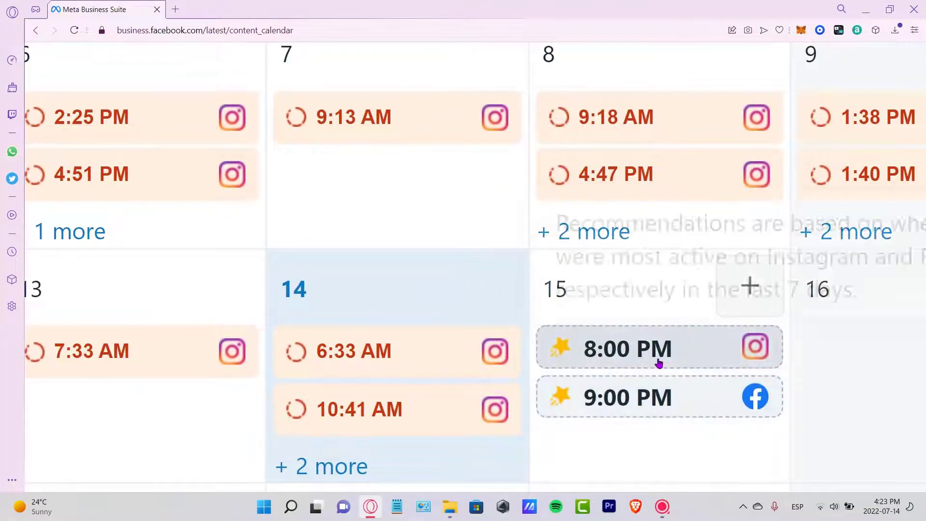
scroll(564, 358, "down", 5)
scroll(563, 358, "down", 1)
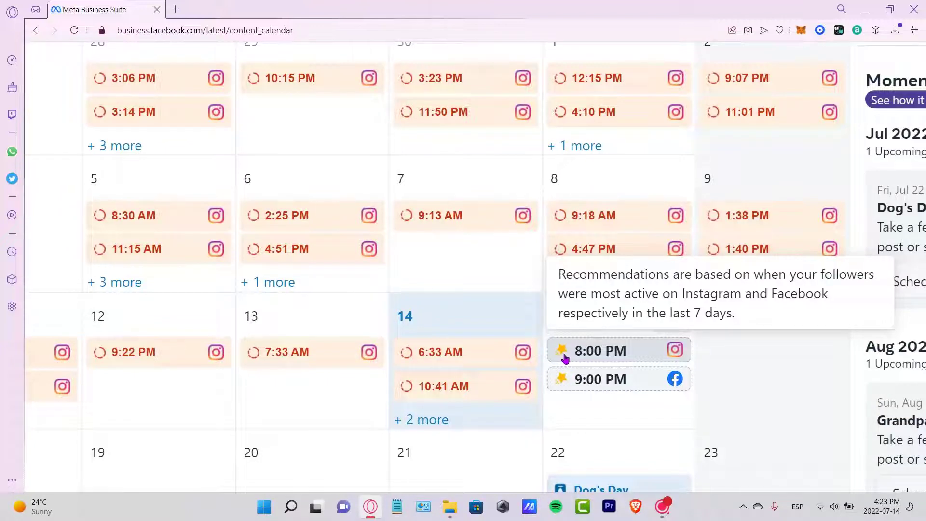
scroll(699, 413, "down", 3)
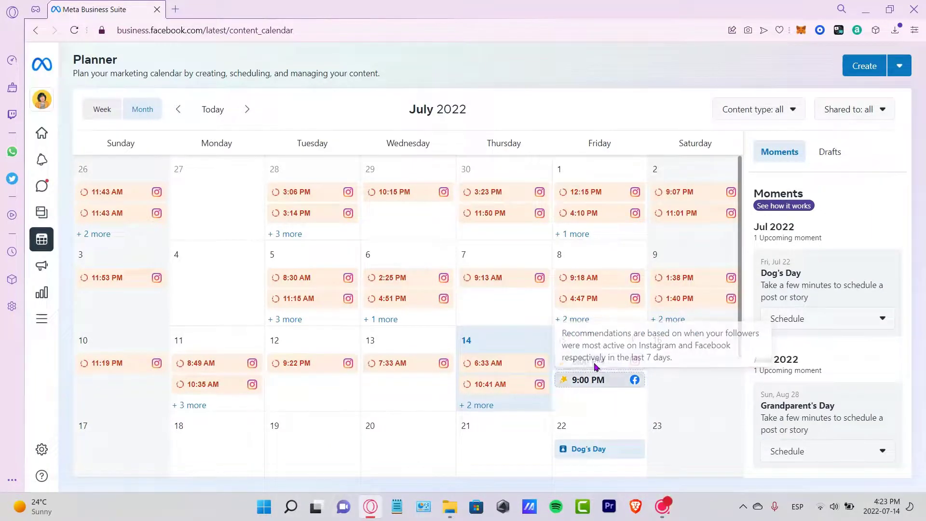
- Start a post from the Jul 15 slot and schedule it for Jul 14, 8:00 PM
left_click(632, 363)
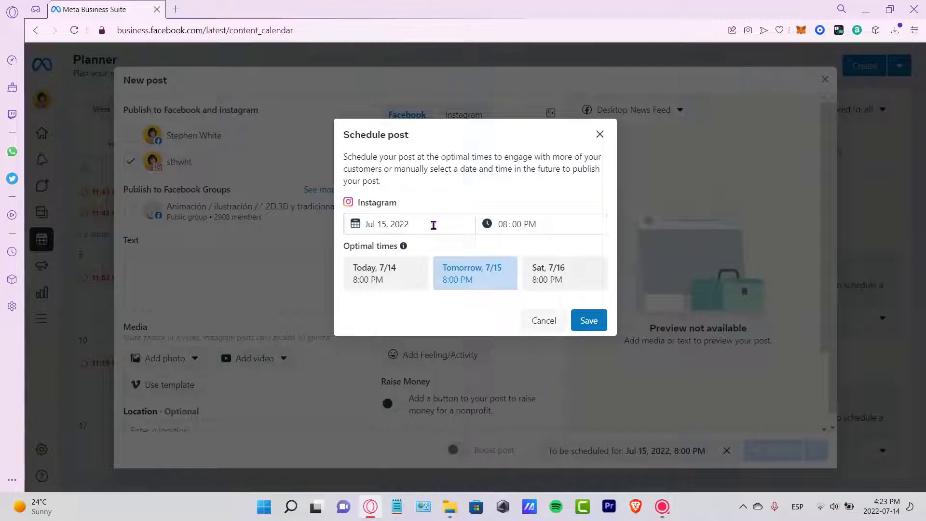
left_click_drag(433, 226, 373, 225)
left_click_drag(543, 224, 486, 224)
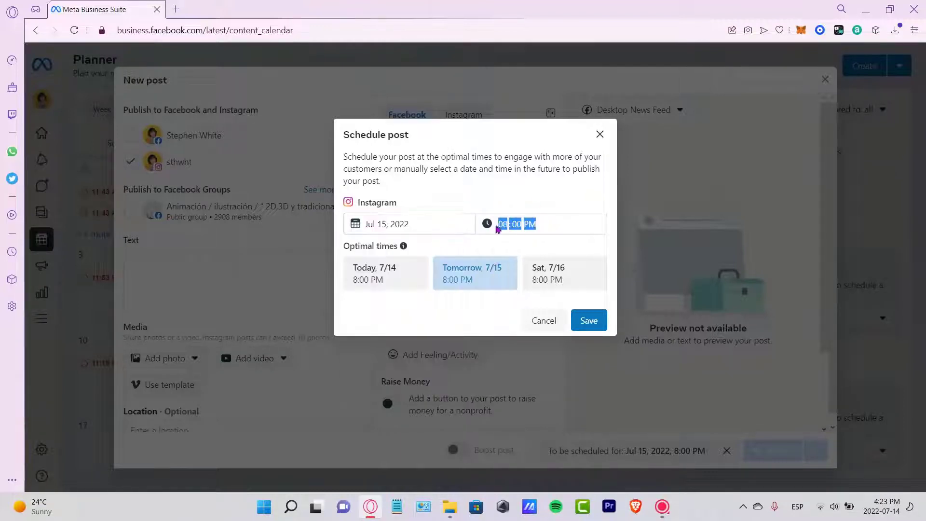
mouse_move(408, 249)
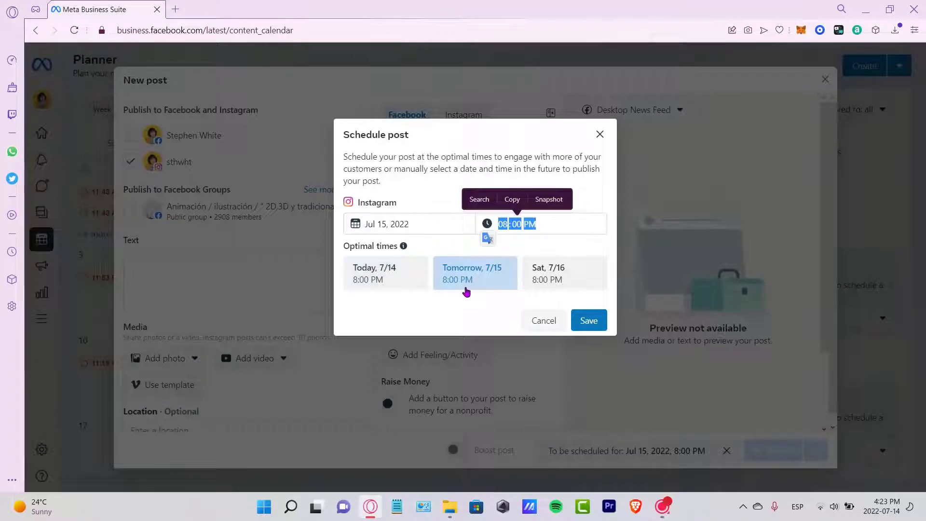
left_click(392, 287)
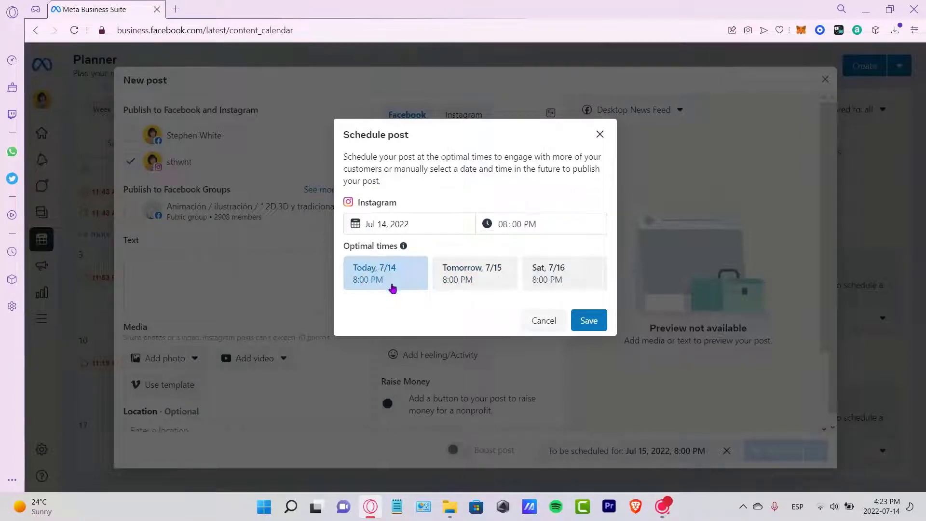
left_click(588, 328)
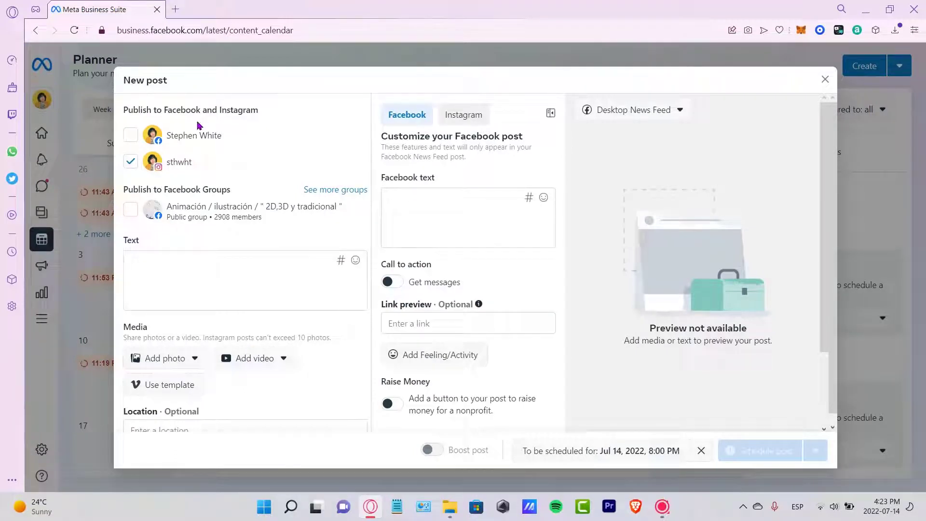
- Make the Instagram account the post's only destination, removing the Facebook Page
left_click(131, 138)
left_click(132, 137)
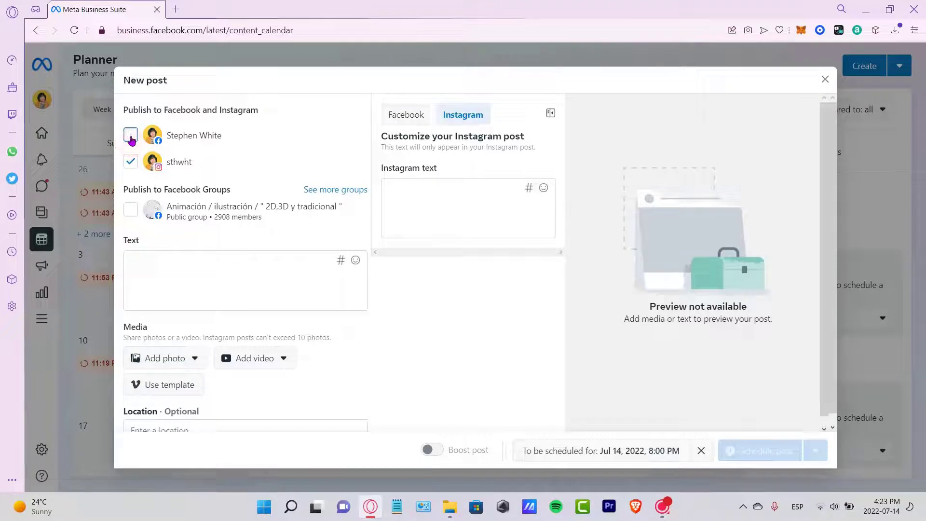
left_click(181, 165)
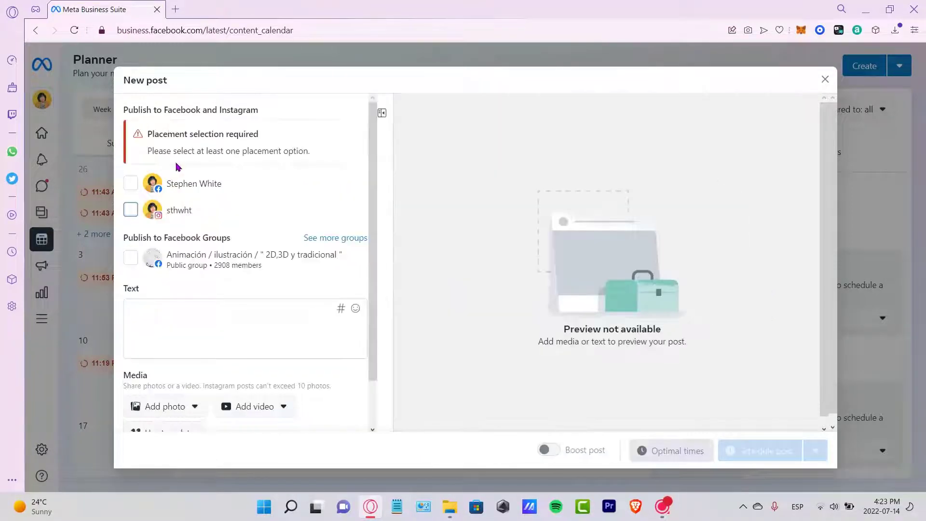
left_click(131, 211)
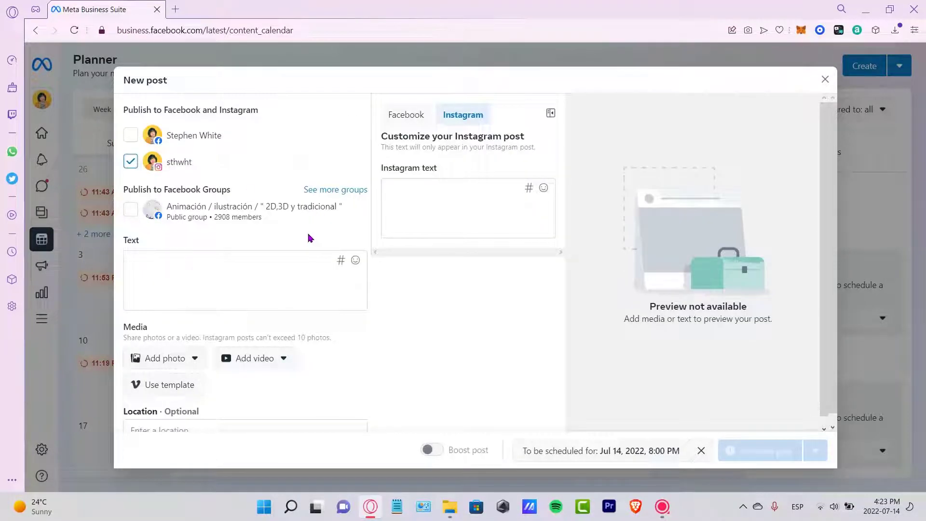
left_click(250, 274)
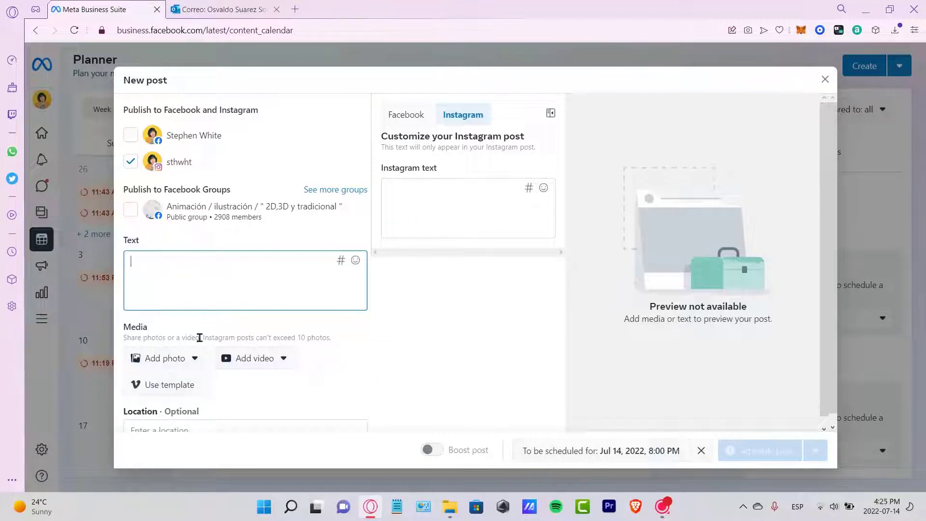
- Upload the first downloaded image from the desktop as the post's photo
left_click(195, 357)
left_click(227, 386)
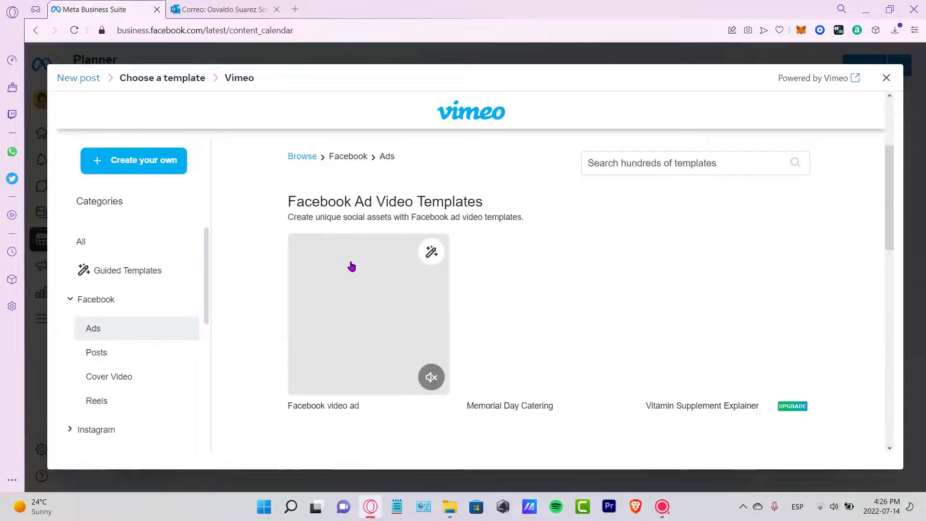
key("Escape")
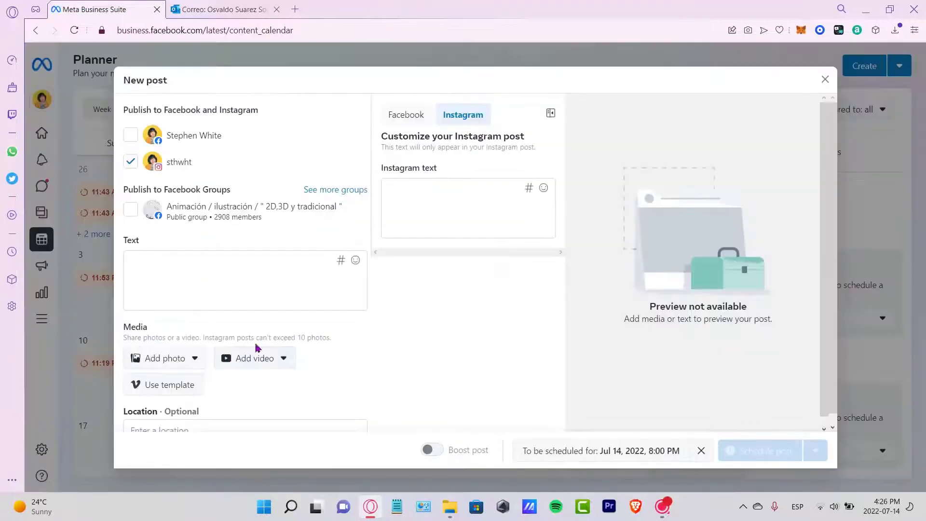
left_click(201, 358)
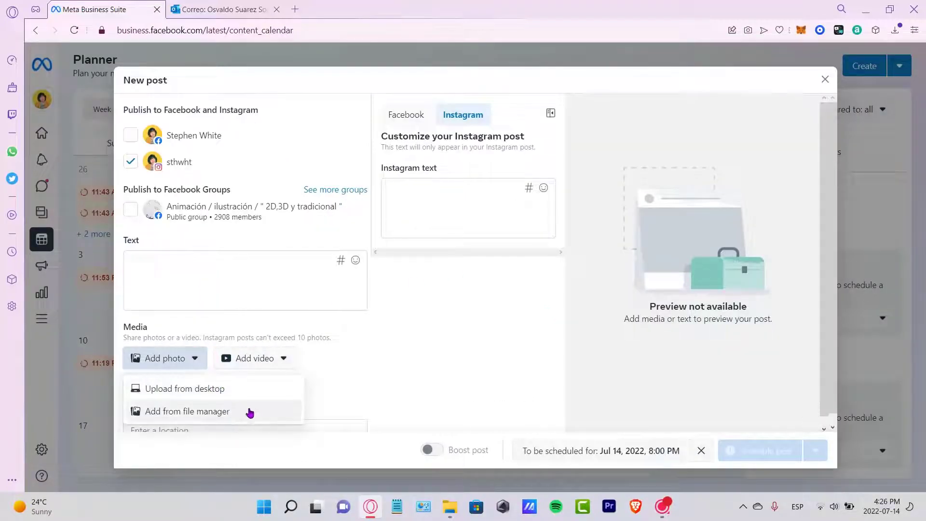
left_click(227, 388)
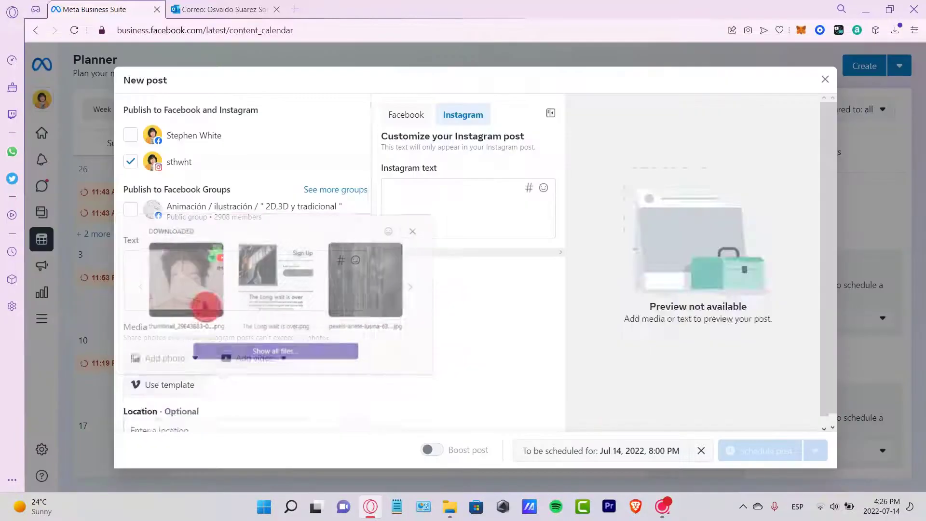
left_click_drag(203, 306, 328, 349)
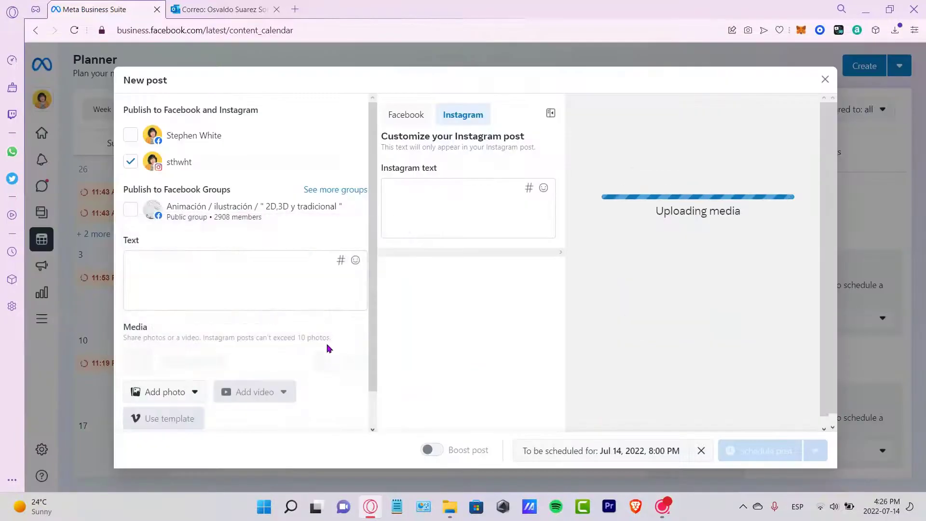
- Caption the post 'Coming soon this August 2022' and open its scheduled time options
left_click(275, 277)
left_click(216, 260)
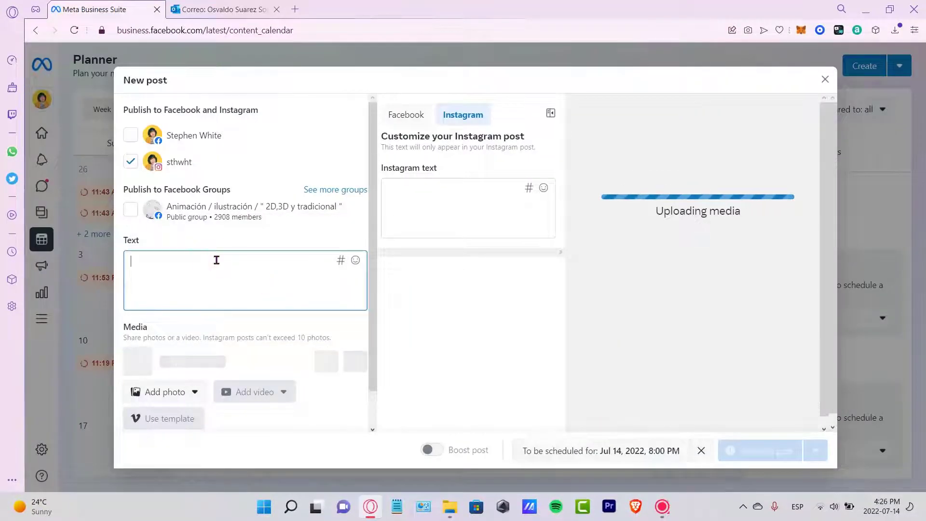
type("Coming soon this August 2022")
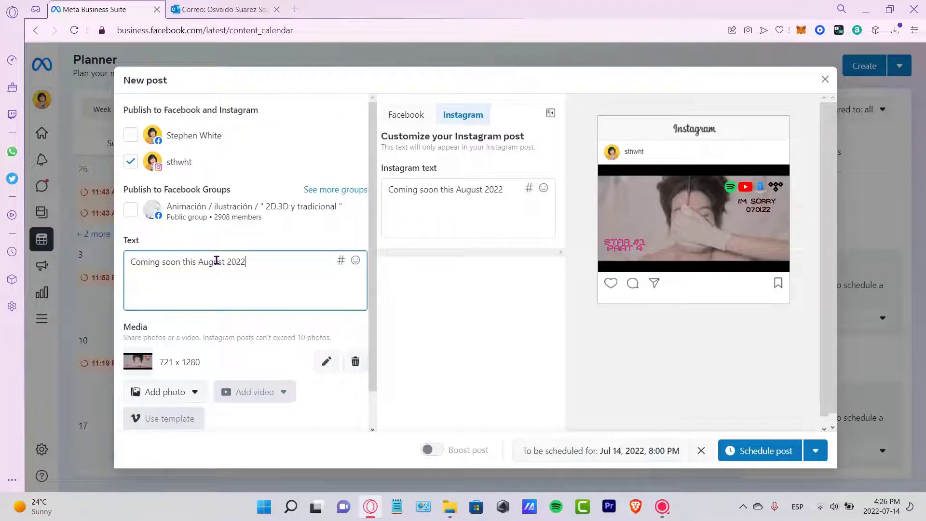
scroll(234, 278, "down", 1)
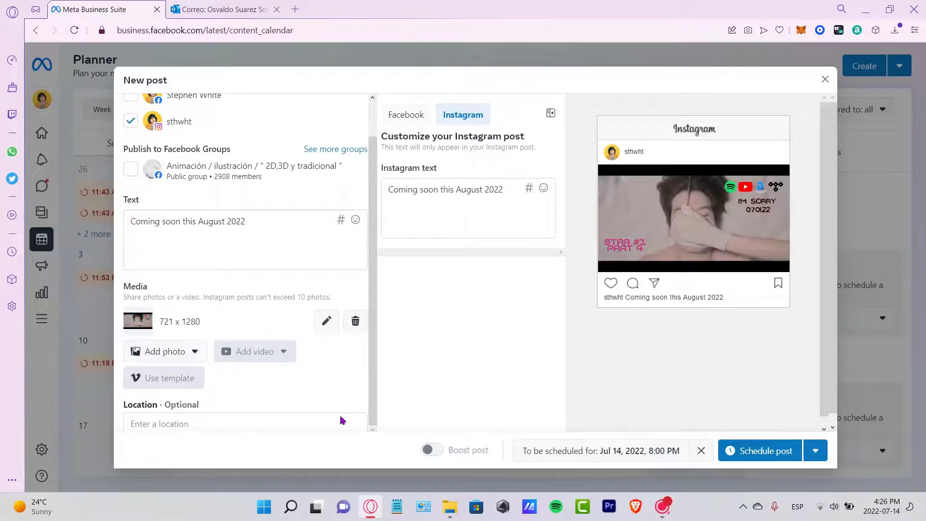
left_click(246, 427)
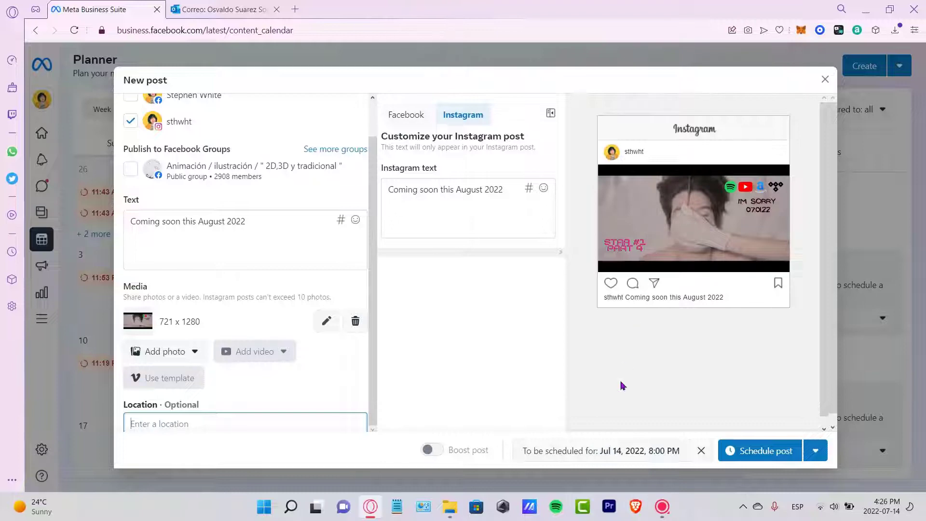
left_click(609, 456)
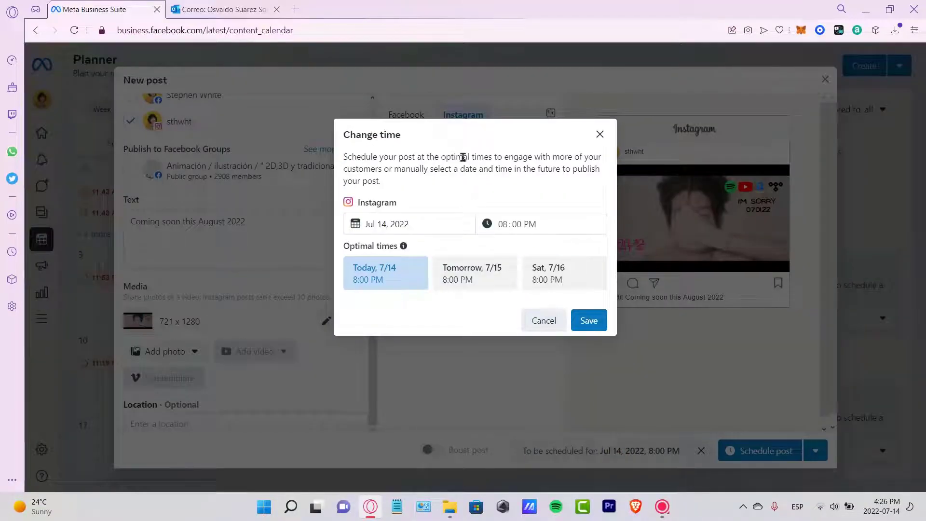
- Schedule the post for Jul 14, 8:00 PM, close the extra new-post window, and open Posts
left_click(543, 321)
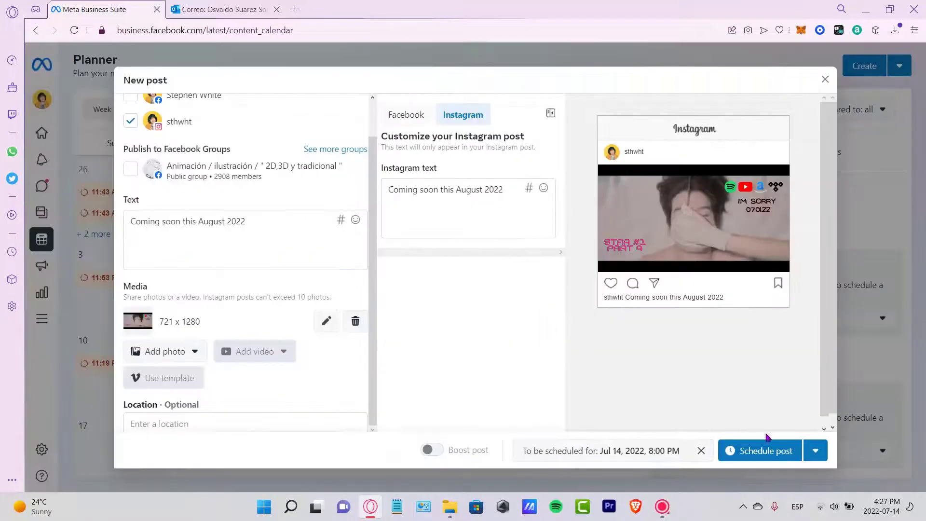
left_click(767, 449)
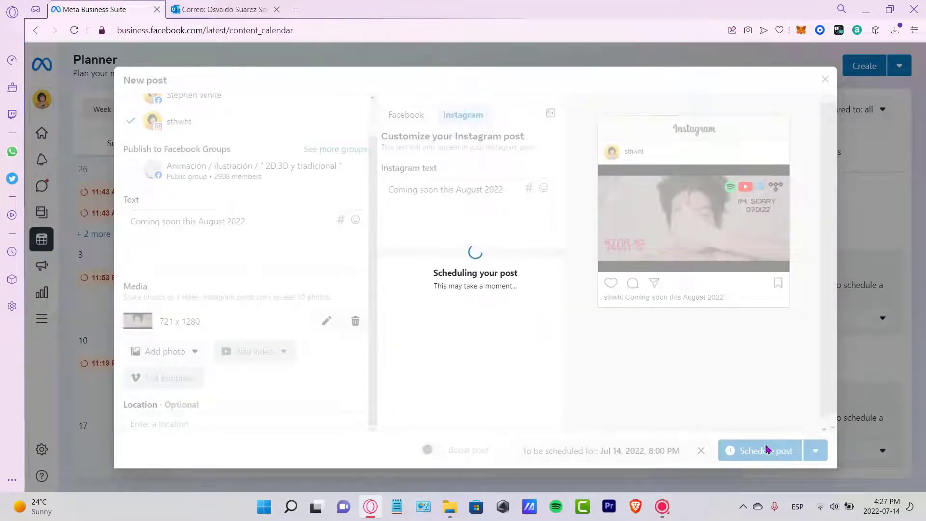
left_click_drag(482, 299, 709, 400)
left_click(709, 400)
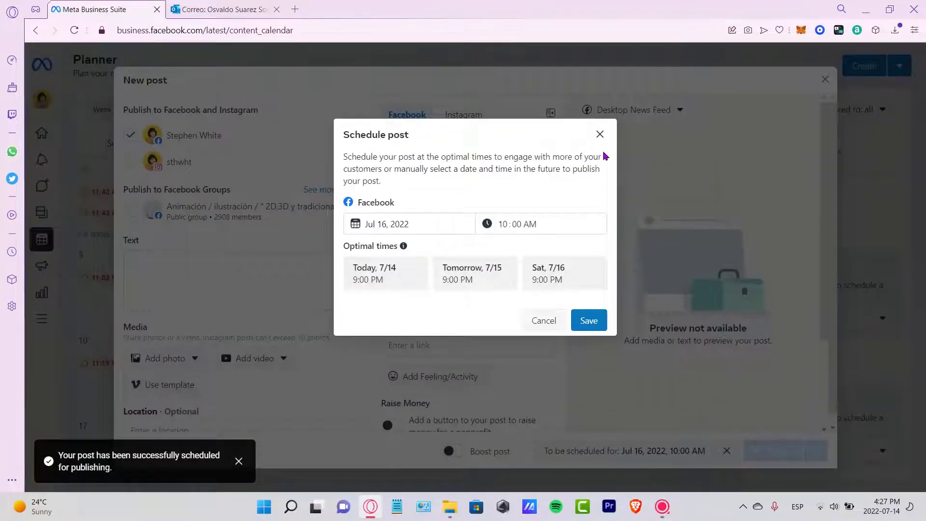
left_click(600, 134)
left_click(825, 79)
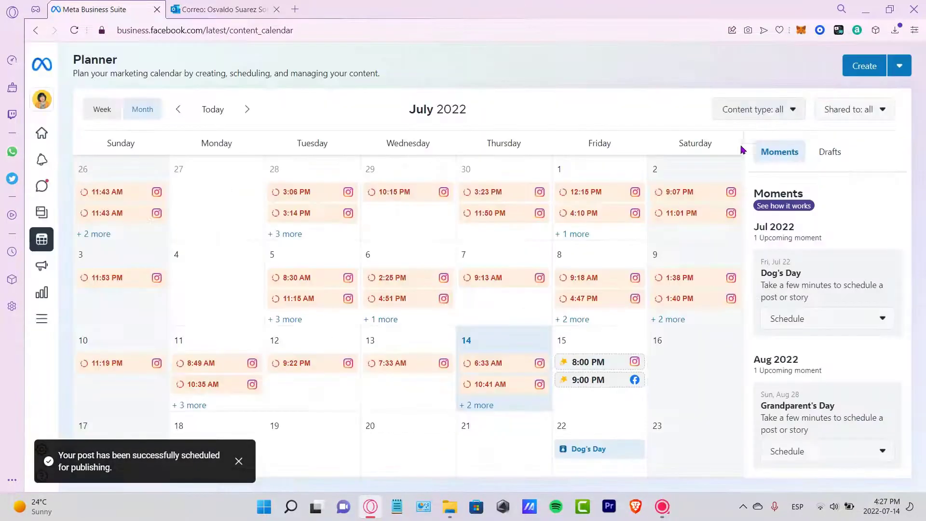
left_click(96, 220)
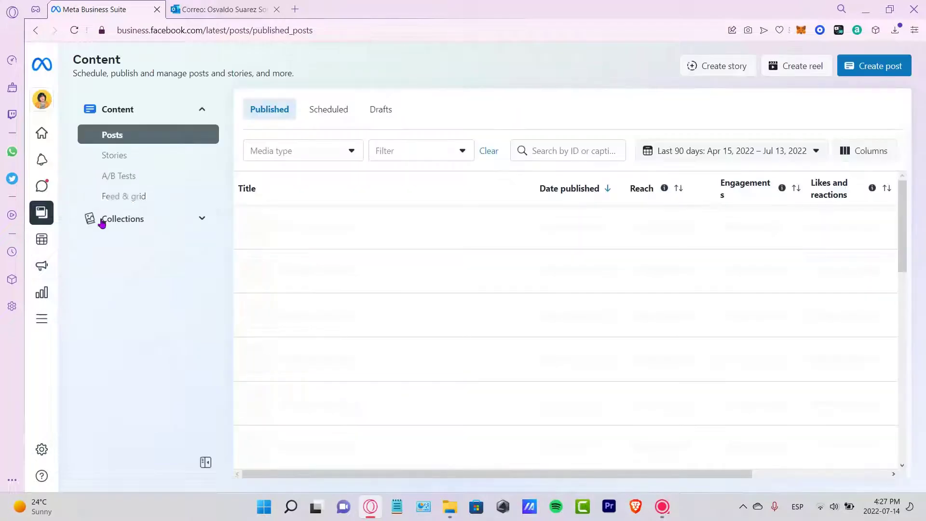
- Show Scheduled posts and select the 'Coming soon this August 2022' post for deletion
left_click(328, 110)
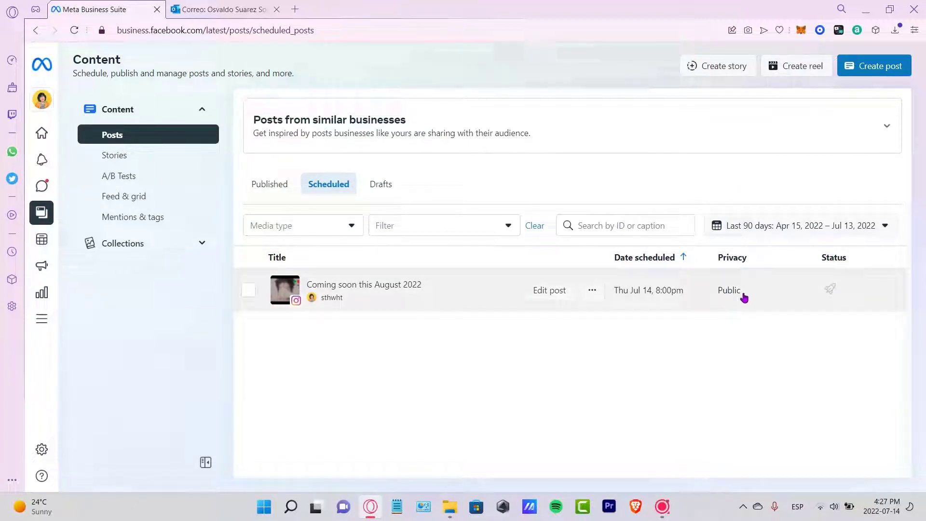
mouse_move(831, 288)
left_click(247, 291)
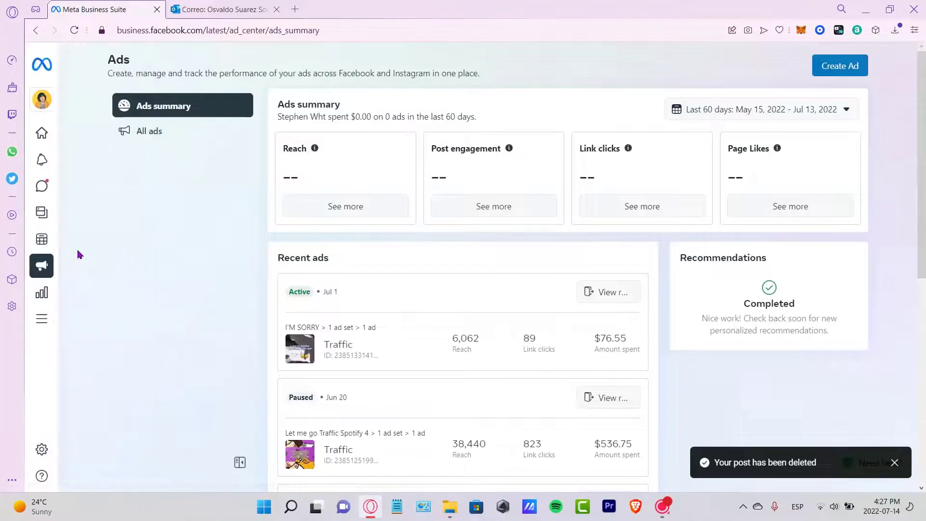
mouse_move(61, 273)
- Review the campaigns' $536.75 spend and the I'M SORRY ad's results, then close Ads Manager
scroll(508, 242, "down", 3)
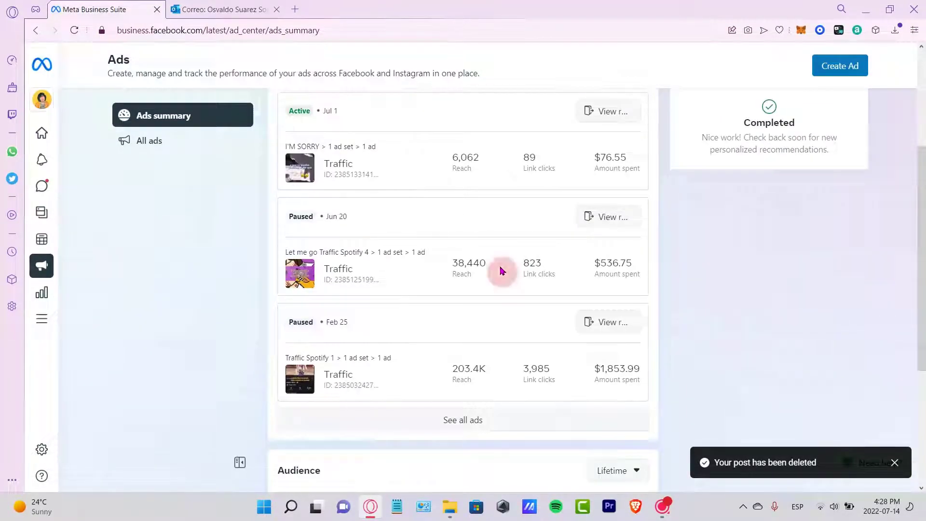
left_click_drag(555, 270, 648, 276)
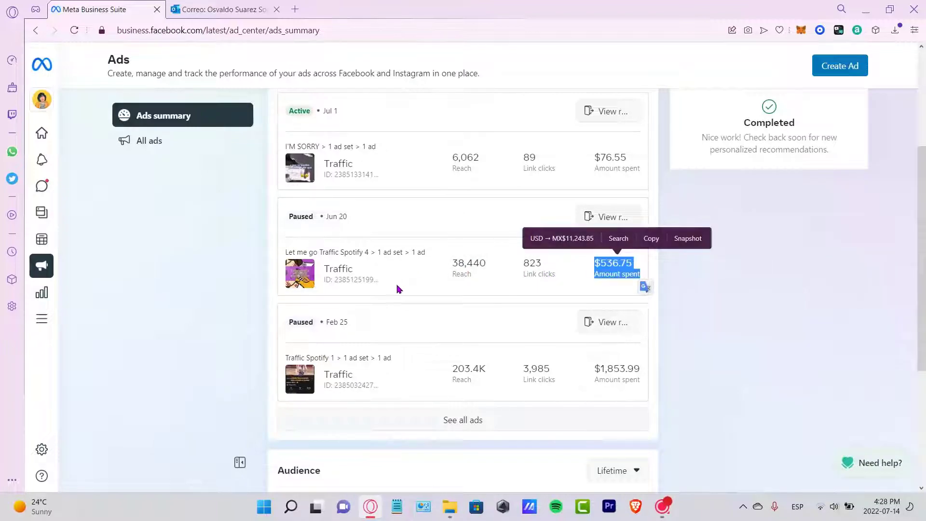
scroll(397, 288, "down", 3)
scroll(397, 288, "up", 6)
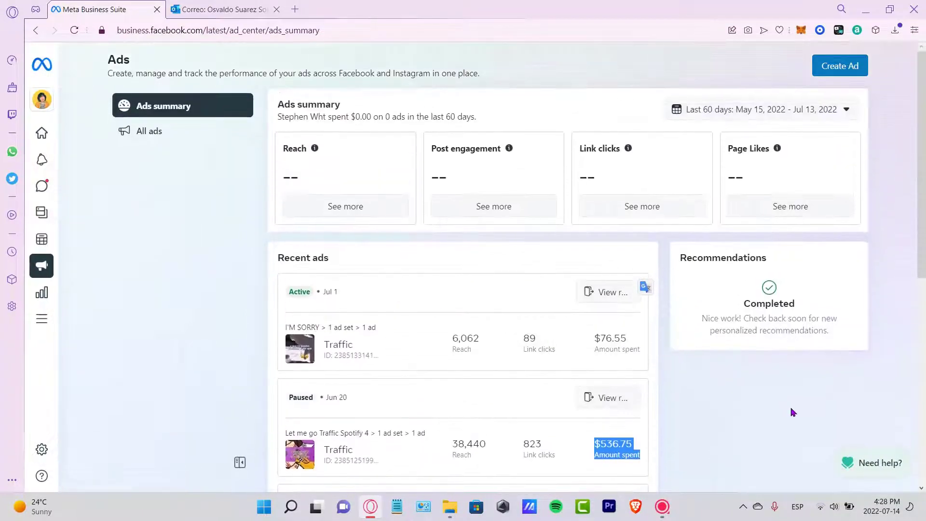
left_click(761, 401)
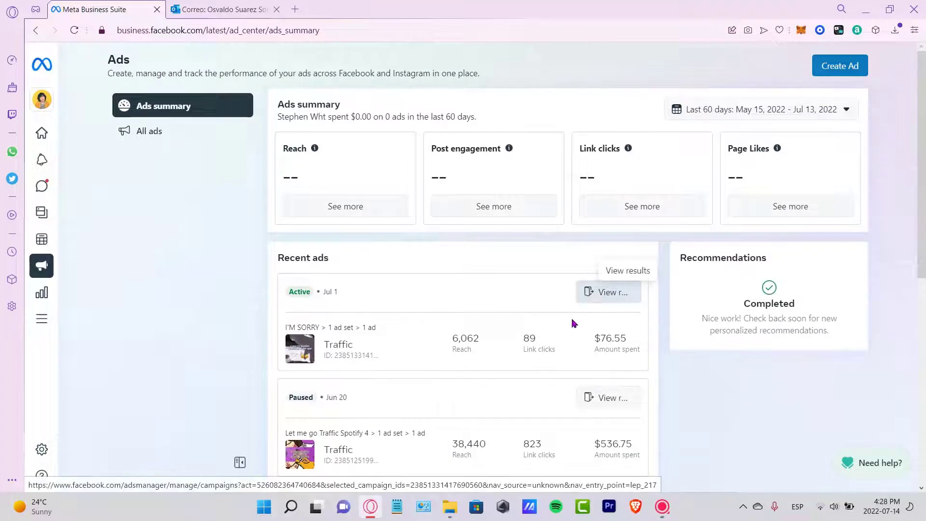
left_click(611, 293)
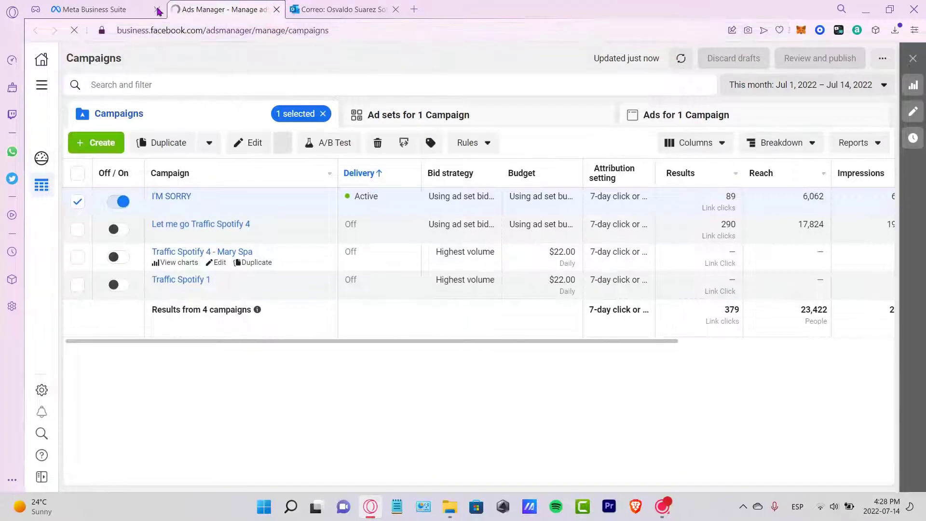
key("ctrl+w")
- Open Insights, dismiss its welcome and last-week summary pop-ups, and start creating a goal
left_click(47, 294)
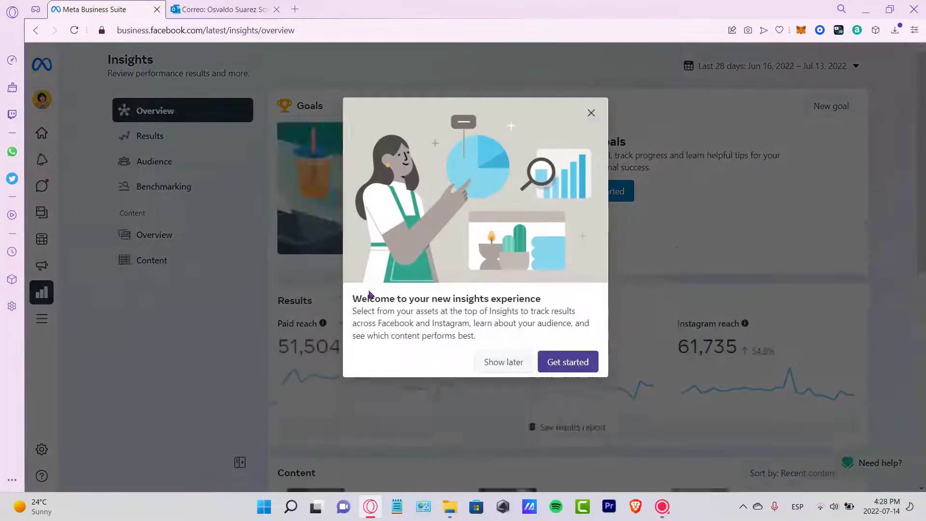
left_click(567, 362)
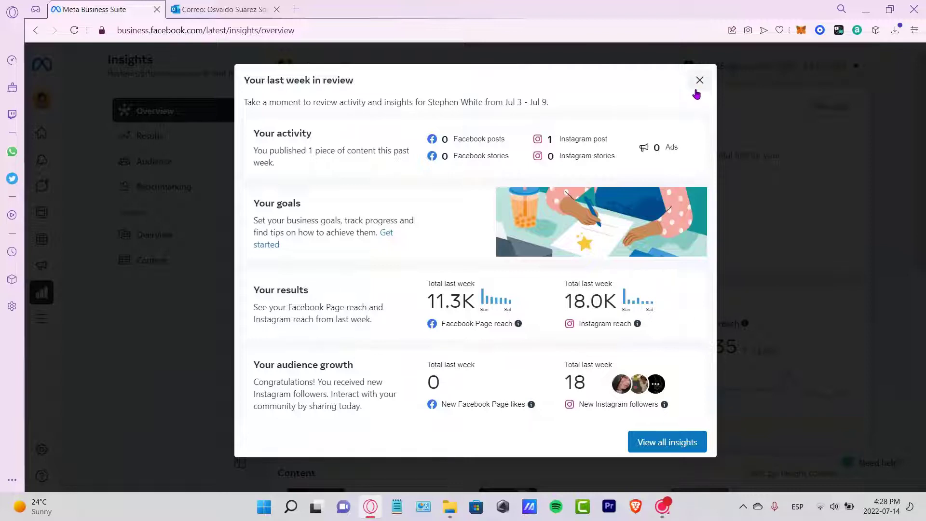
left_click(698, 93)
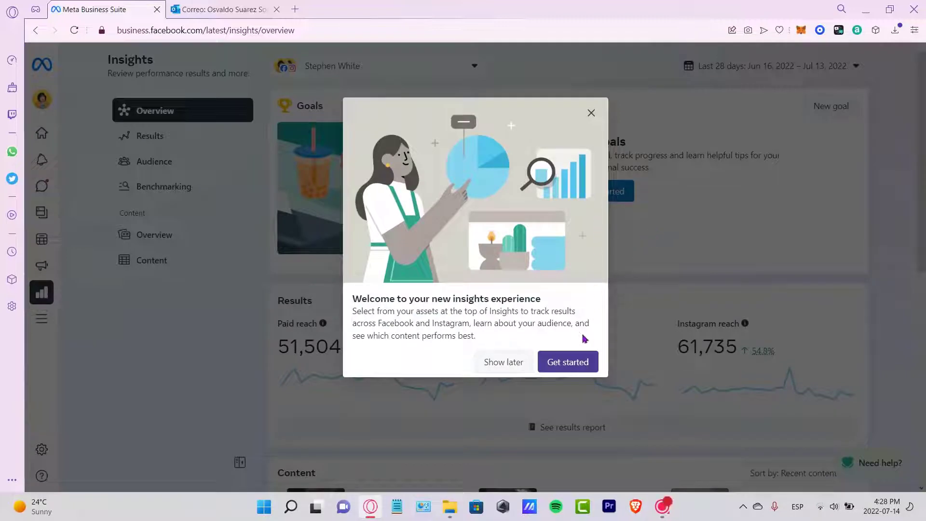
left_click(520, 367)
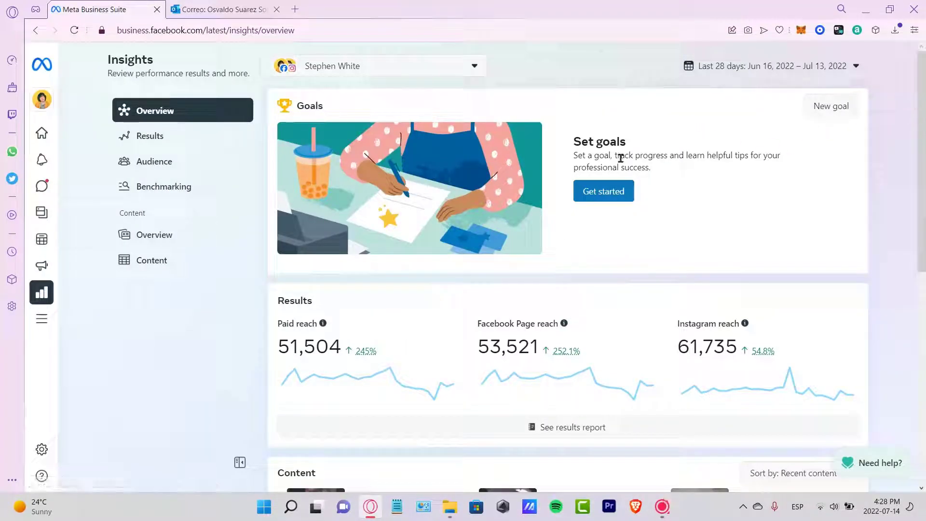
left_click(609, 202)
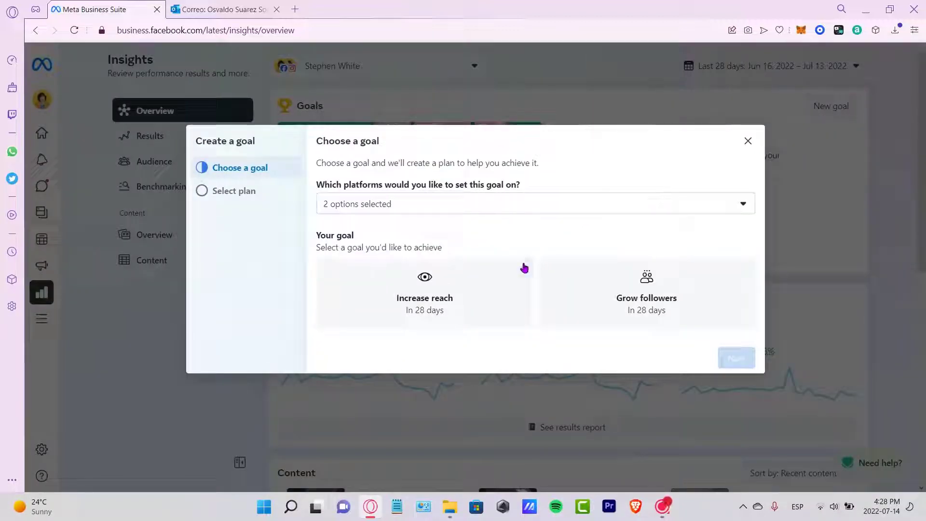
- Choose the Grow followers goal and bring up its Instagram follower targets
left_click(682, 315)
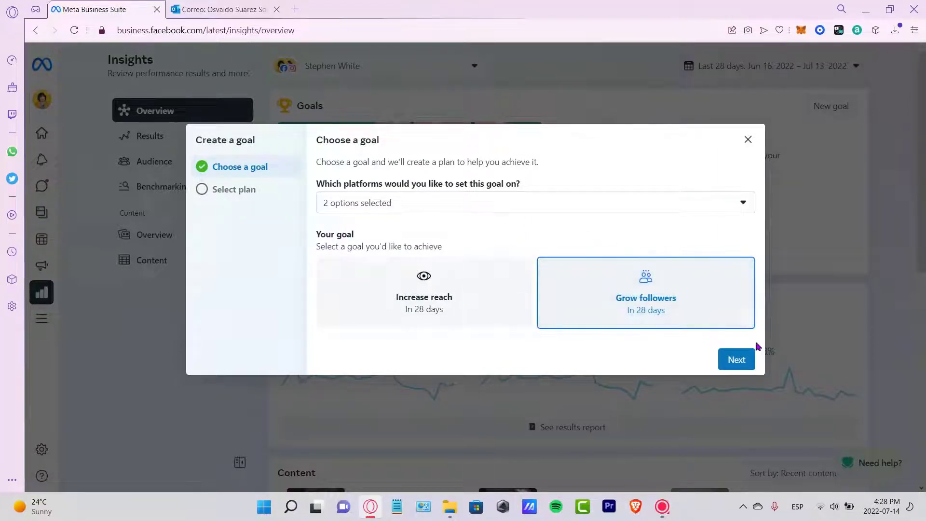
left_click(738, 360)
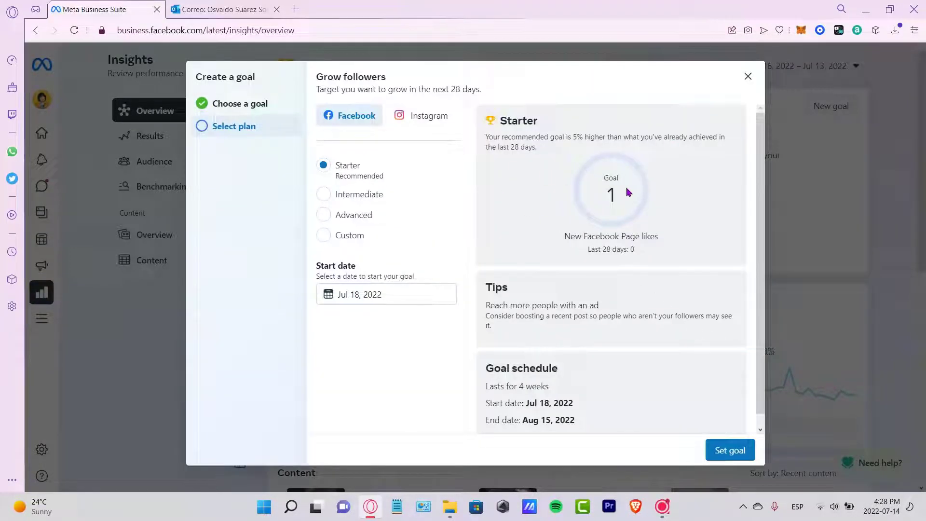
left_click(434, 126)
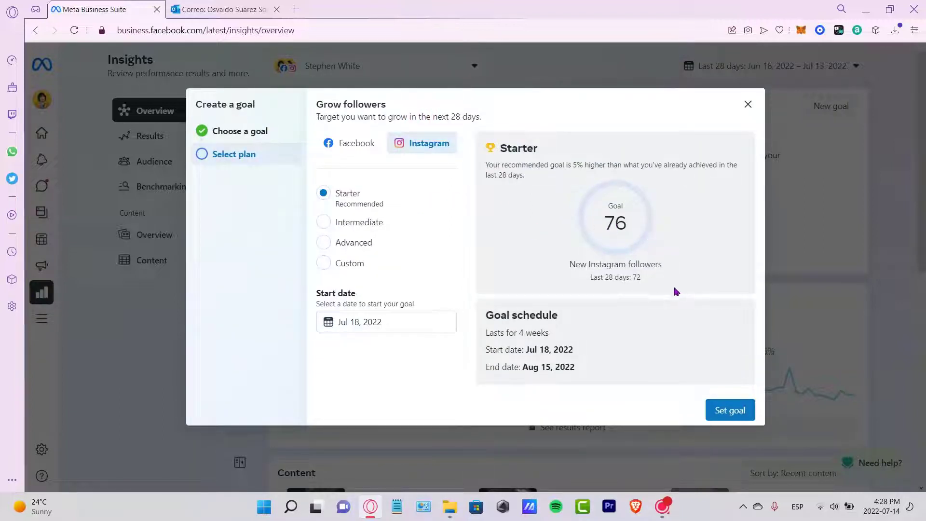
- Pick the Intermediate plan of 86 Instagram followers for Jul 18 – Aug 15 and save the goal
double_click(610, 277)
left_click(647, 285)
left_click(357, 224)
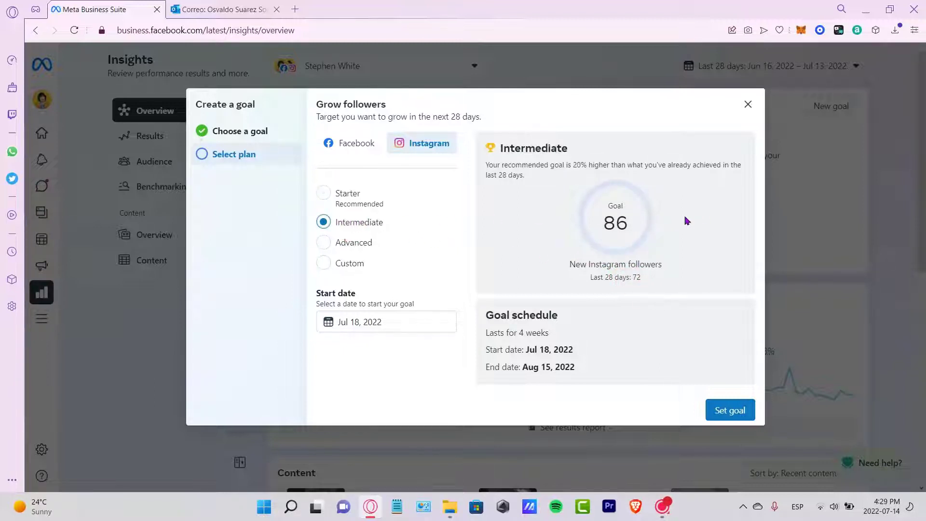
left_click_drag(566, 165, 598, 181)
left_click(590, 184)
left_click(730, 410)
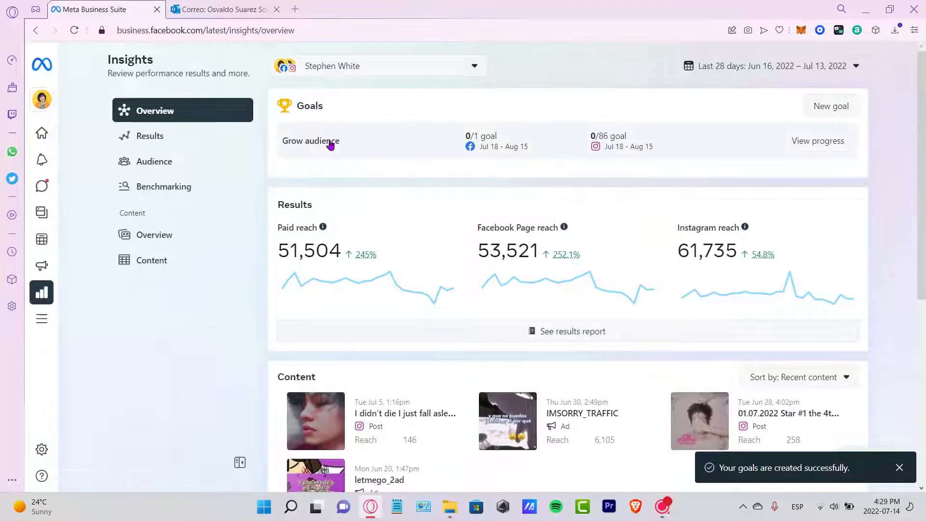
- Check the new goal's progress: 1,054 Instagram followers and 50 Facebook Page likes
left_click(825, 141)
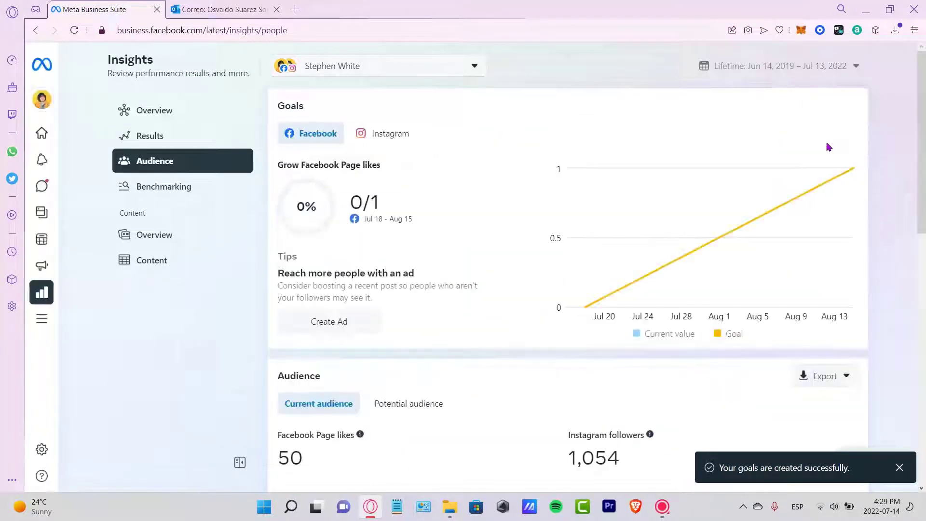
scroll(823, 237, "down", 4)
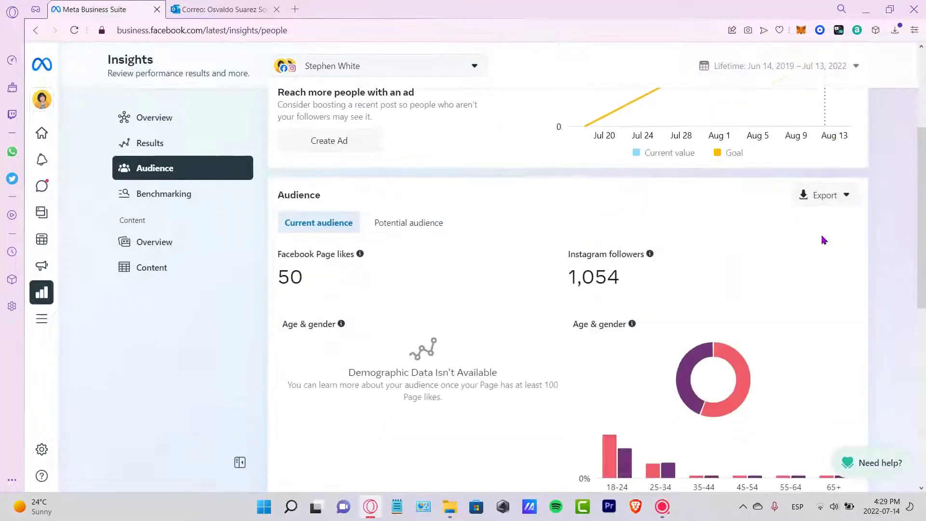
scroll(921, 229, "down", 1)
scroll(851, 215, "down", 2)
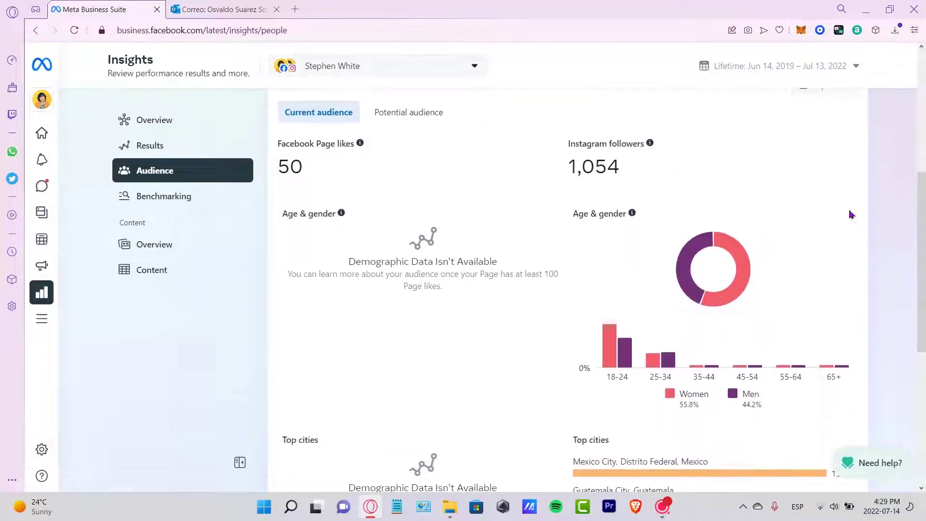
left_click_drag(624, 171, 559, 165)
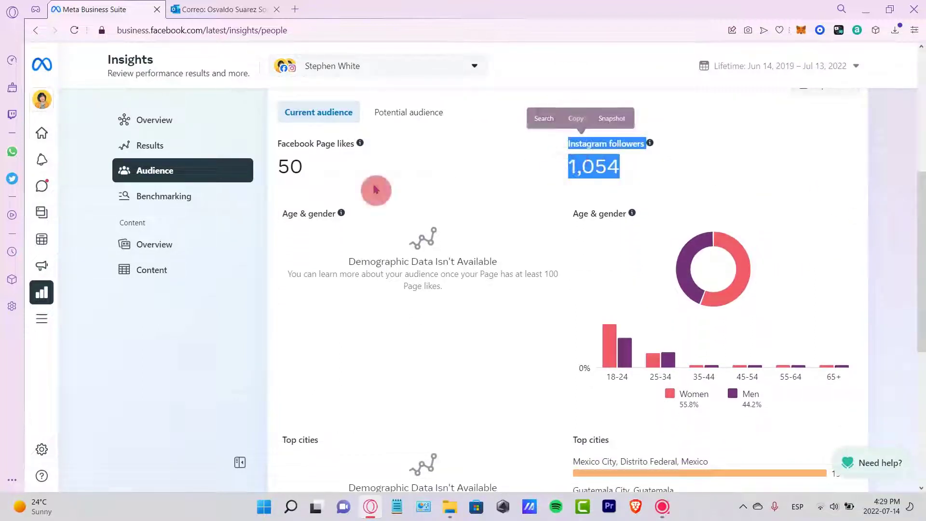
left_click_drag(377, 190, 277, 161)
- Scroll through the age, gender, cities and countries audience charts
scroll(559, 289, "down", 6)
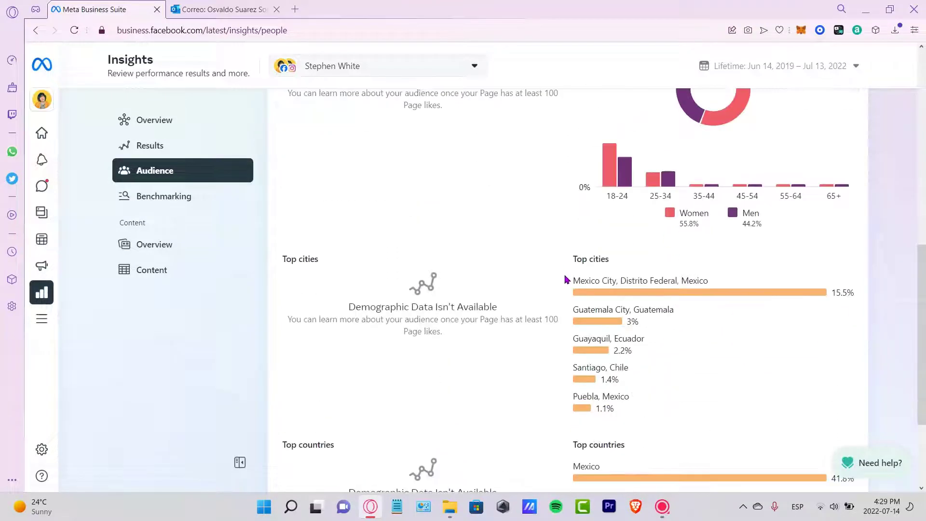
scroll(812, 264, "up", 5)
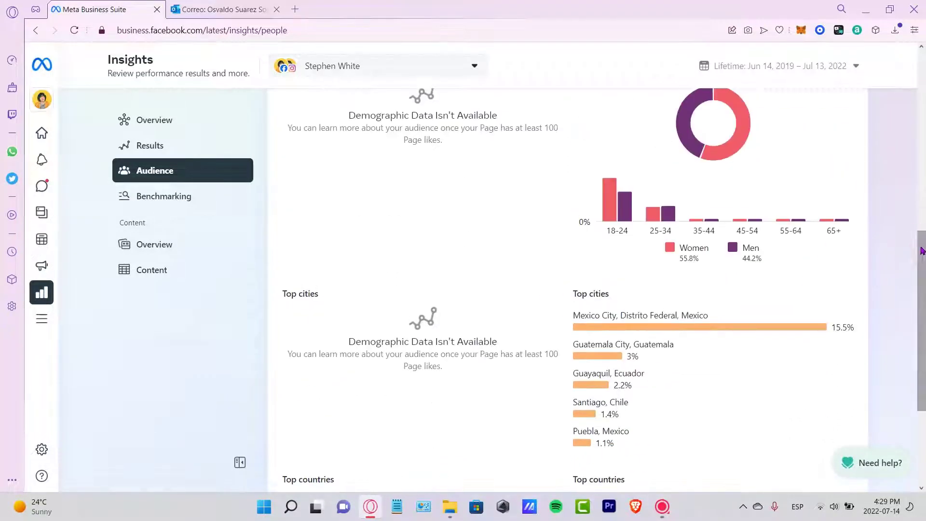
scroll(915, 314, "down", 5)
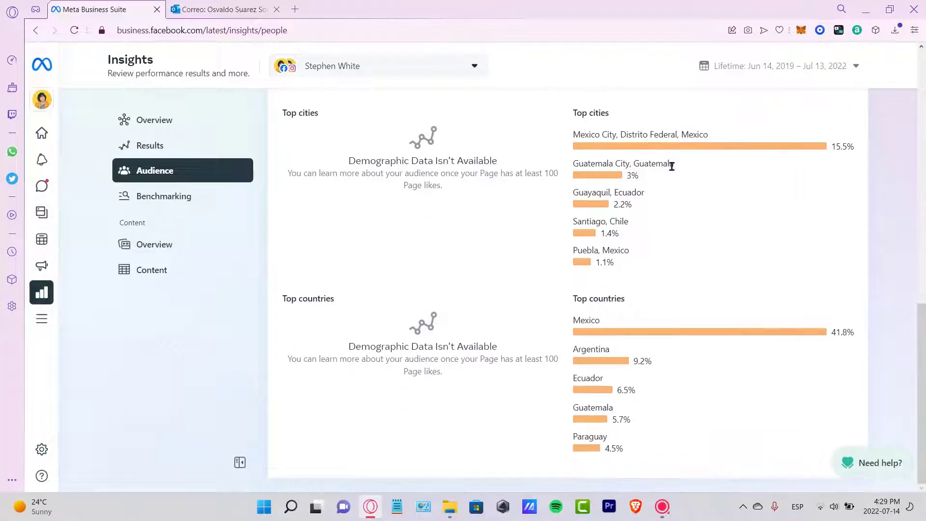
scroll(772, 120, "up", 10)
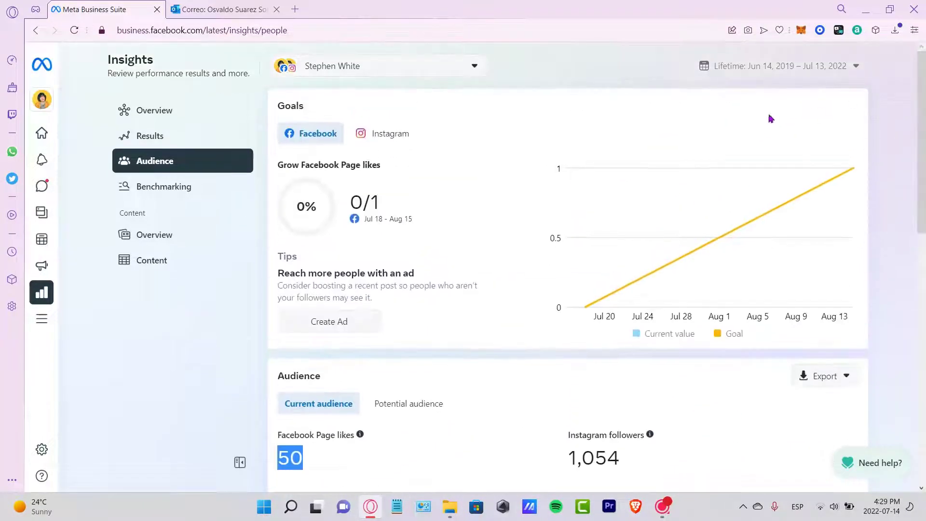
- Browse All tools down to Sell products and services, then go to business Settings
left_click(44, 319)
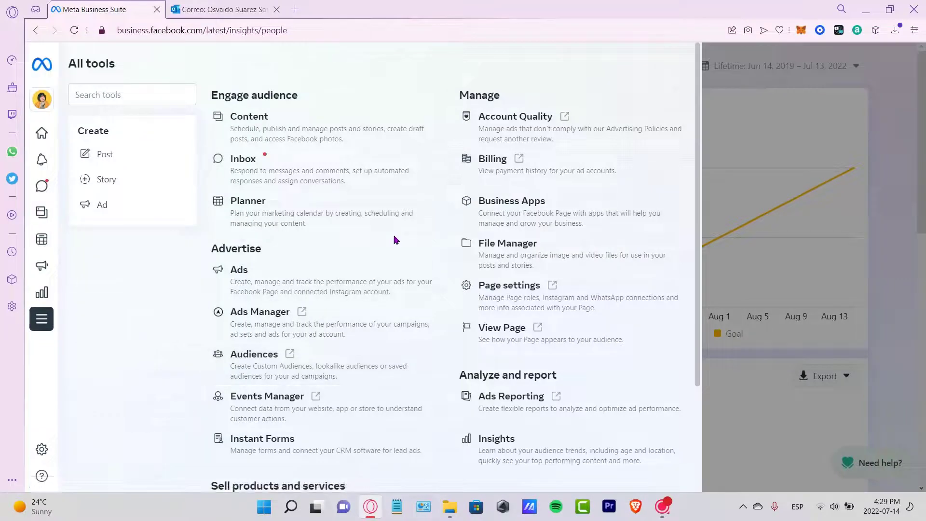
scroll(602, 331, "down", 3)
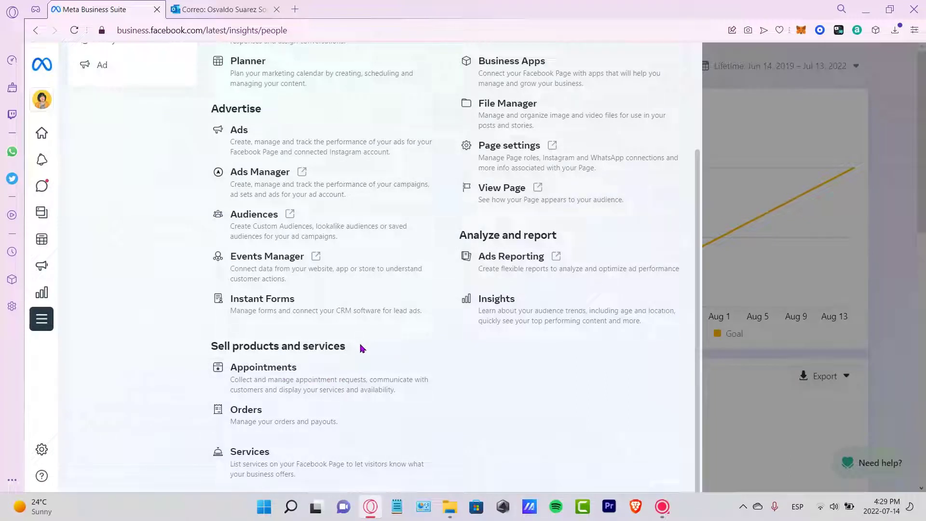
left_click_drag(275, 346, 233, 345)
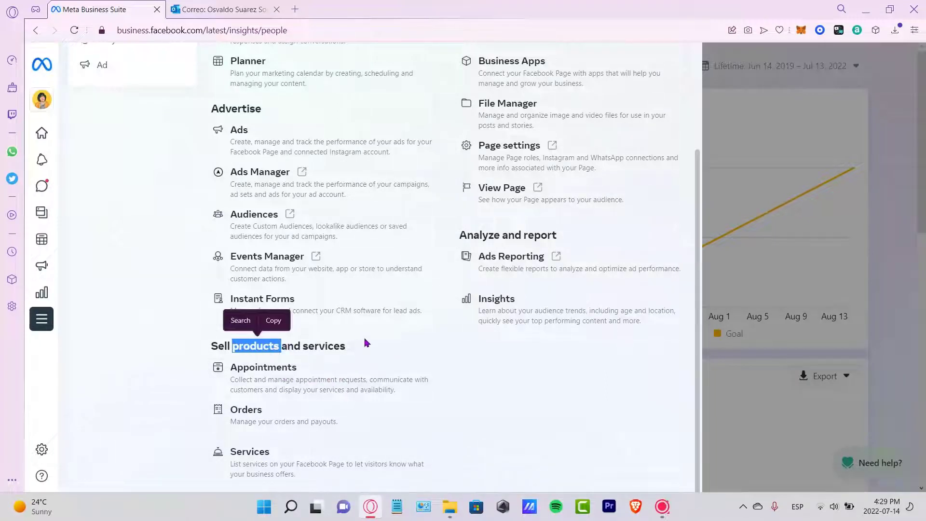
left_click_drag(361, 348, 303, 343)
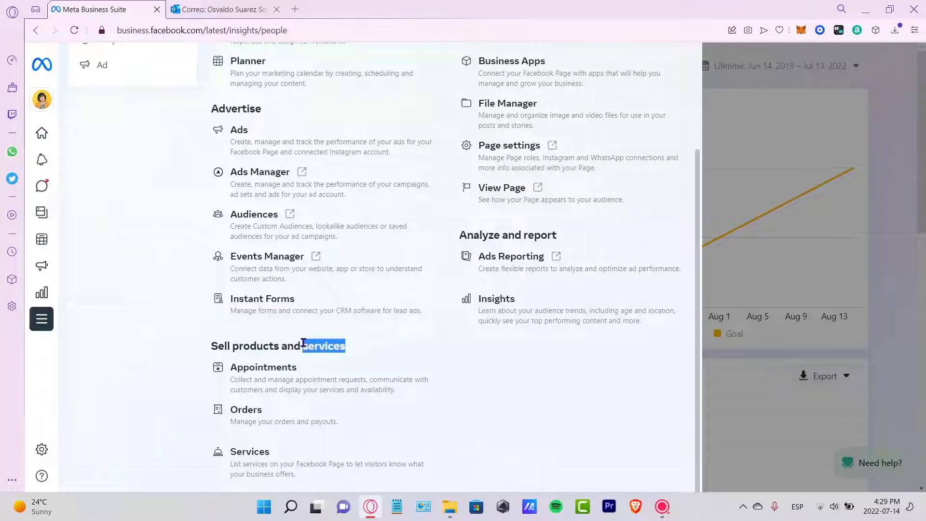
left_click(41, 447)
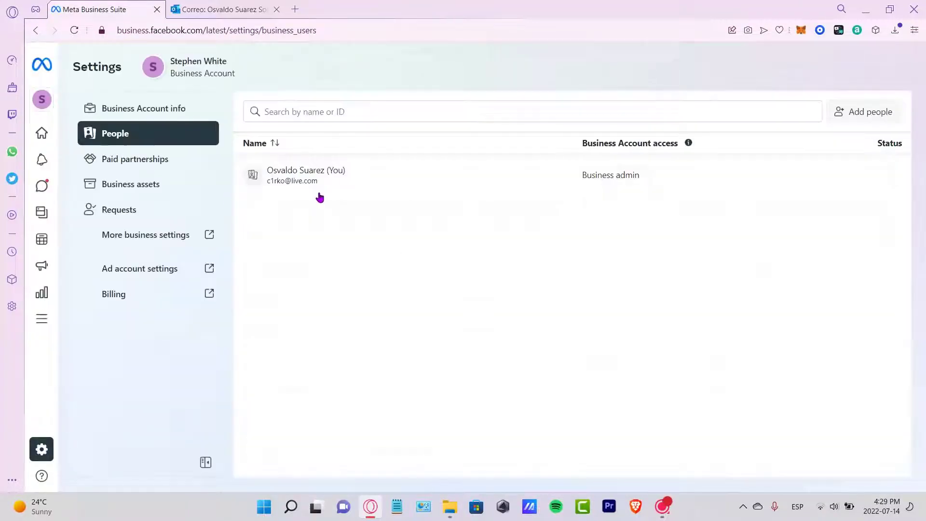
left_click(46, 73)
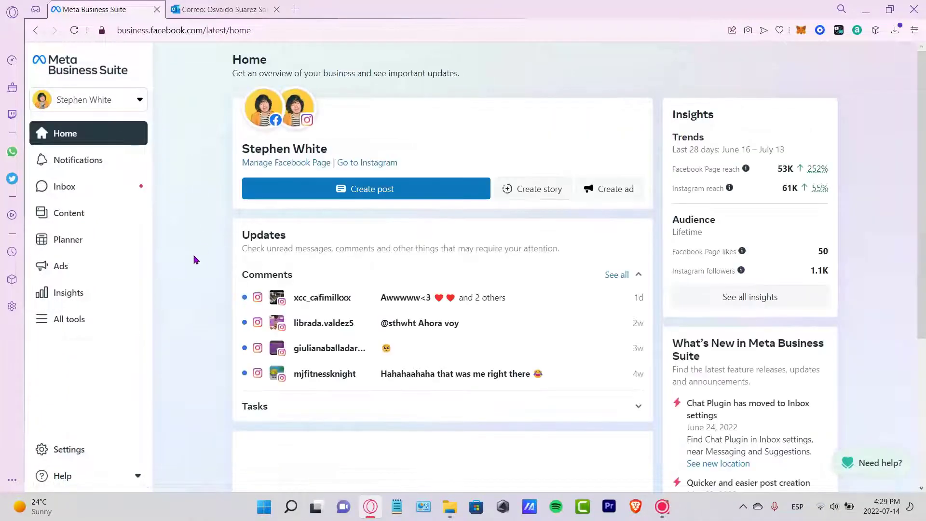
scroll(251, 372, "down", 3)
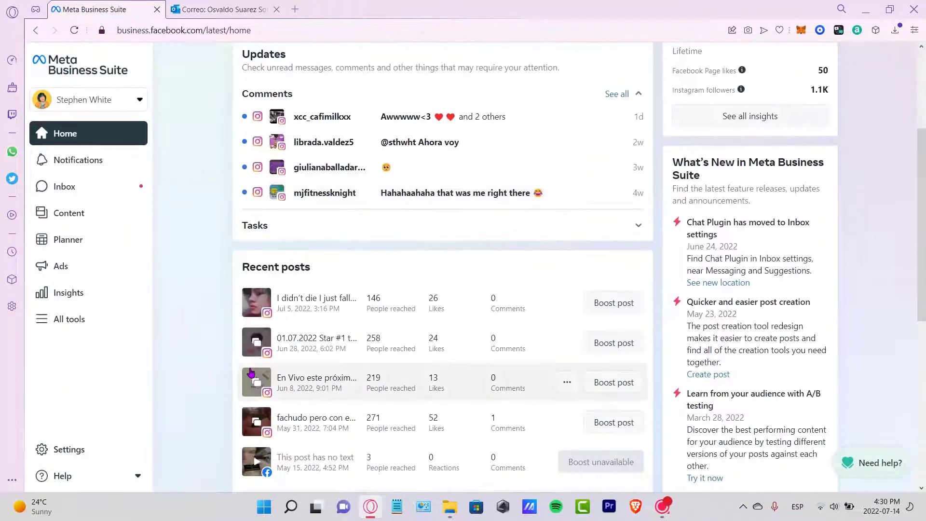
scroll(250, 375, "down", 9)
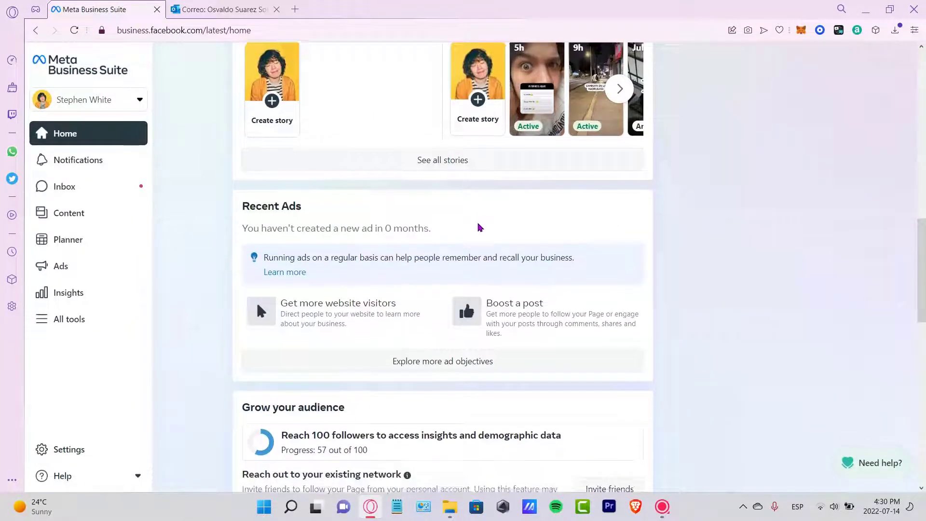
scroll(424, 183, "down", 3)
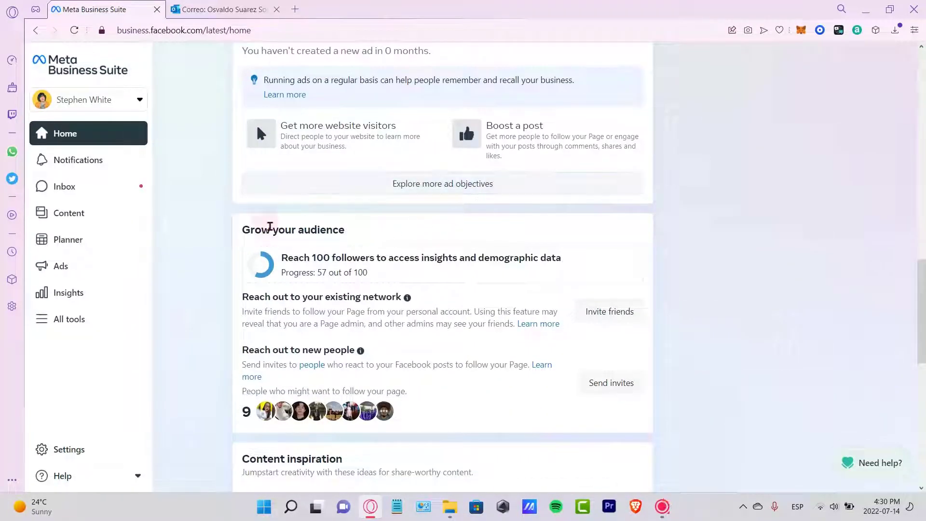
left_click_drag(272, 230, 352, 239)
scroll(426, 270, "up", 1)
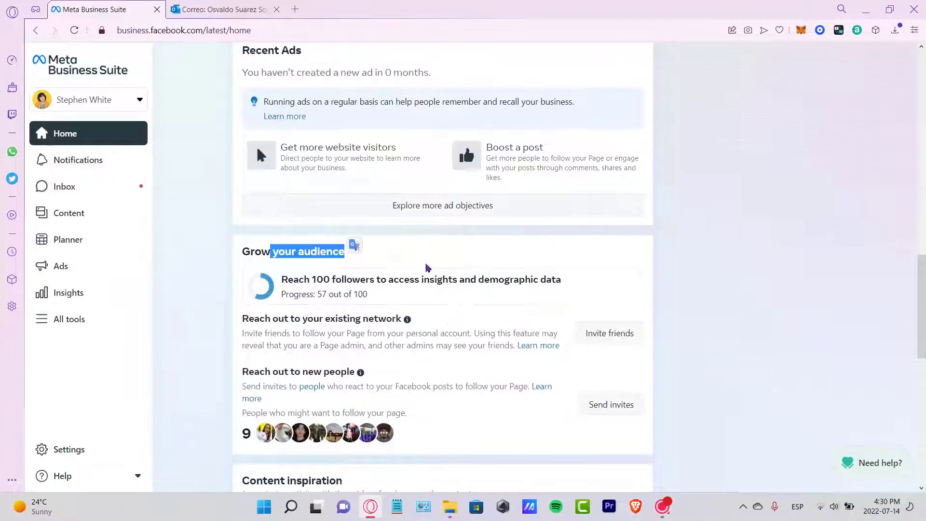
left_click(242, 251)
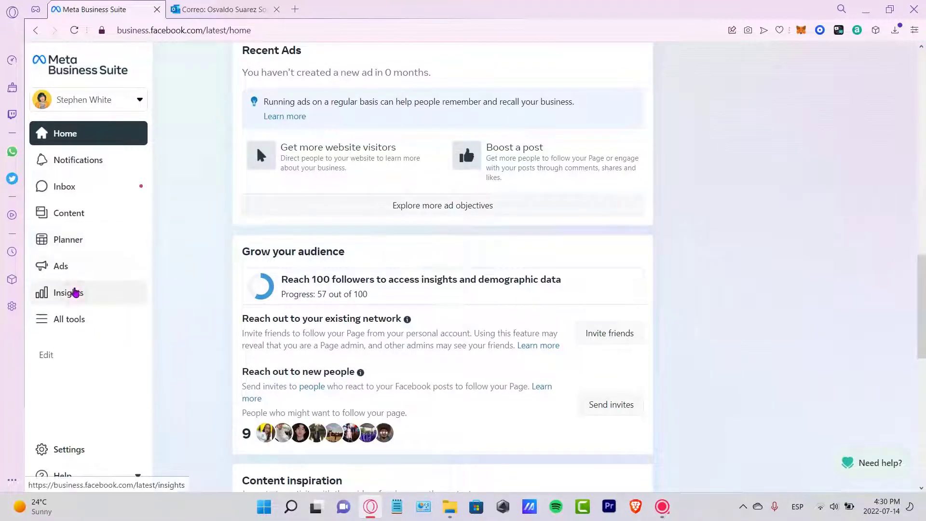
- Open the Insights overview, dismissing the welcome and cancelling New goal without saving
left_click(73, 292)
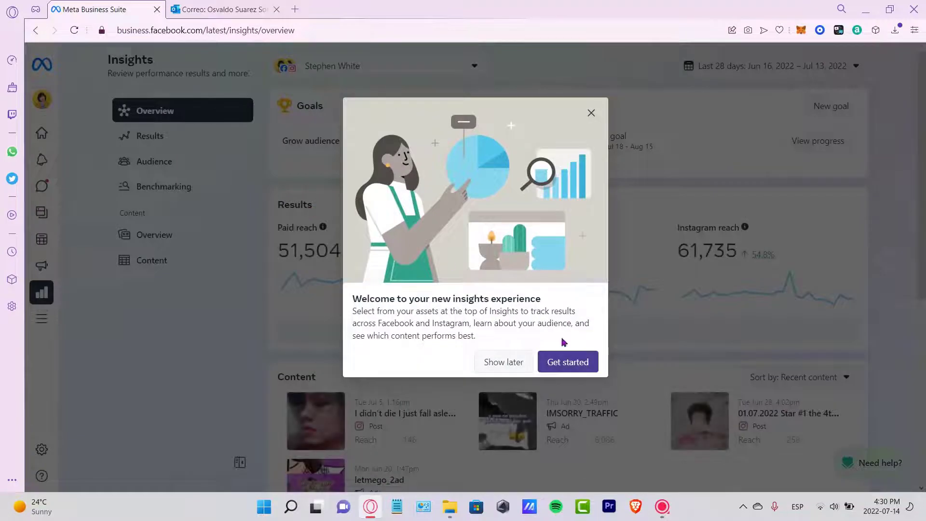
left_click(574, 368)
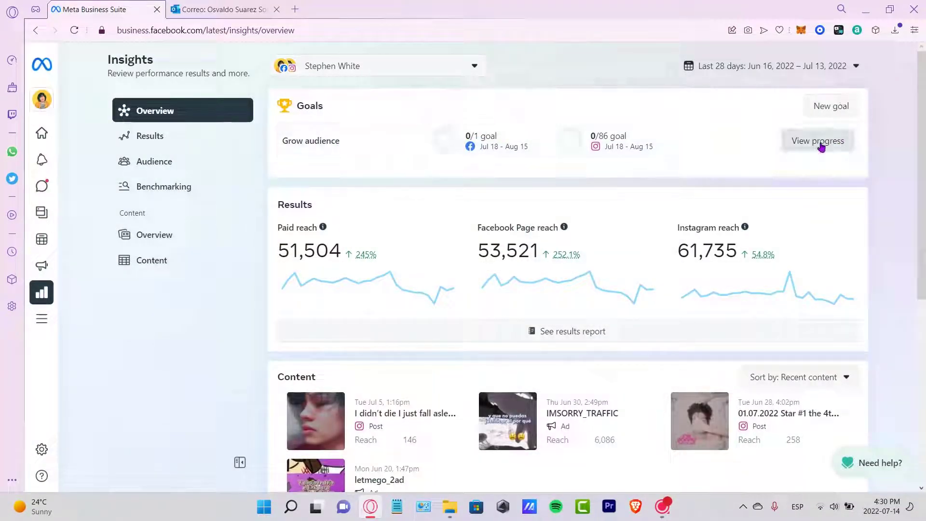
left_click(837, 111)
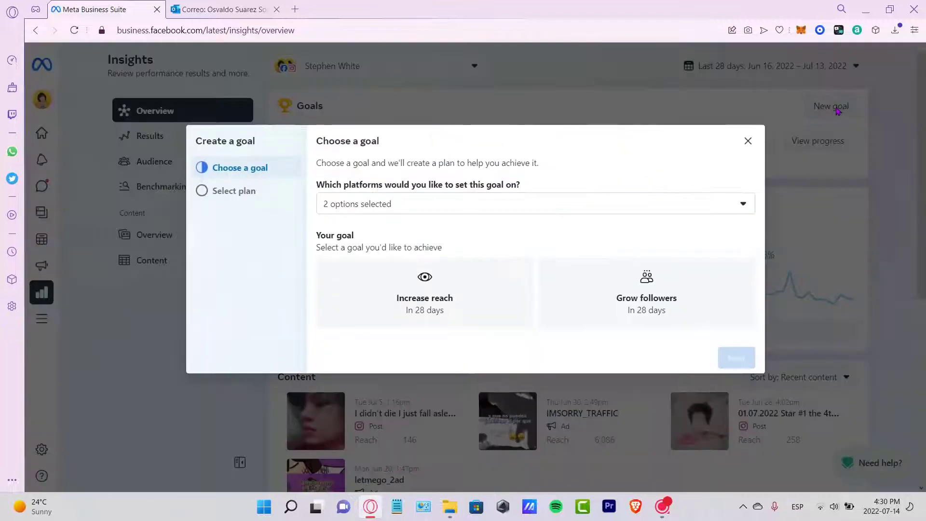
left_click(815, 153)
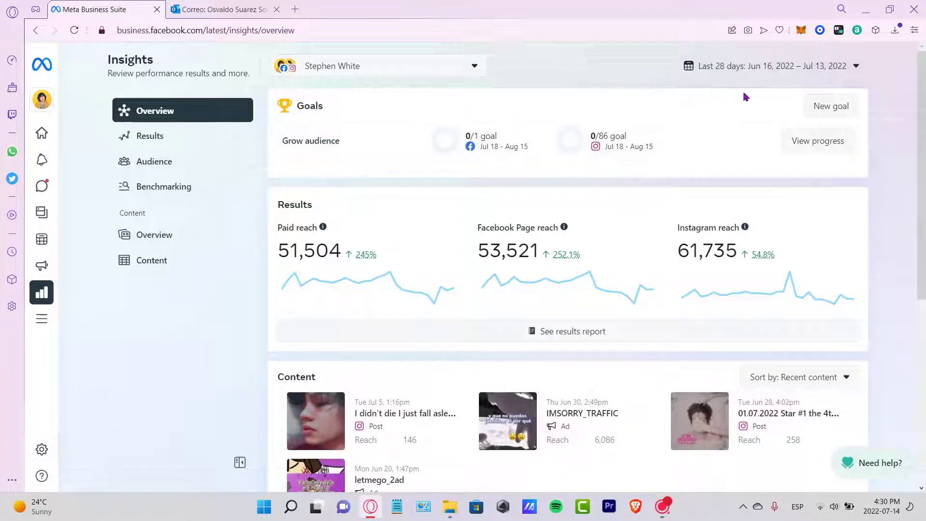
- Review the Paid, Facebook Page and Instagram reach results, then bring up the Help menu
scroll(917, 161, "down", 3)
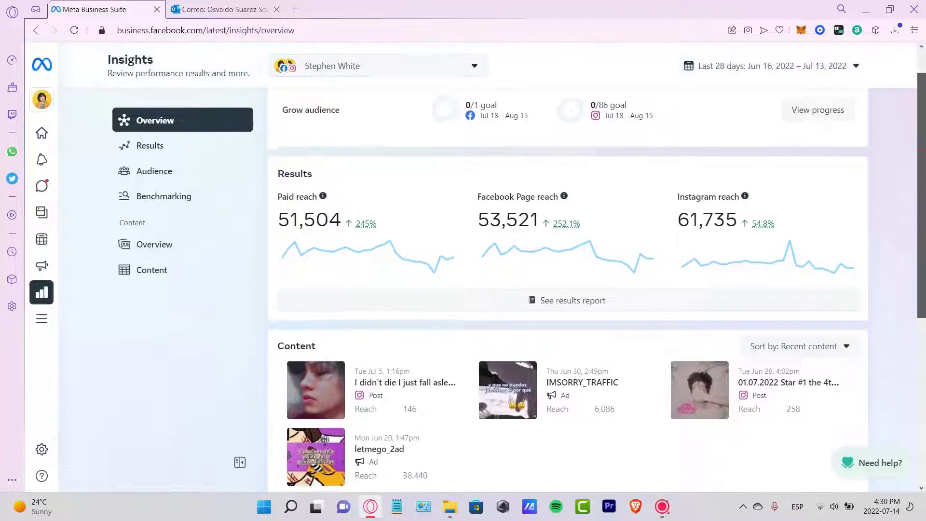
scroll(804, 106, "up", 3)
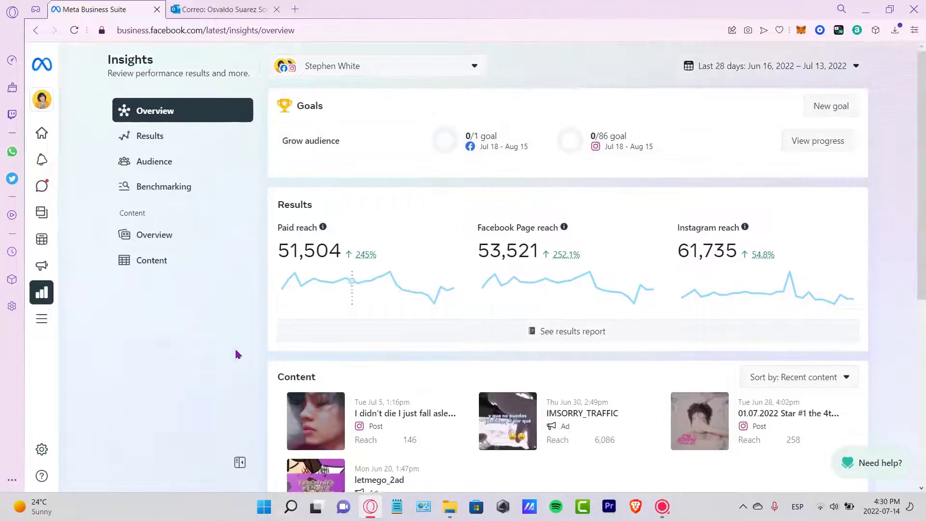
left_click(43, 479)
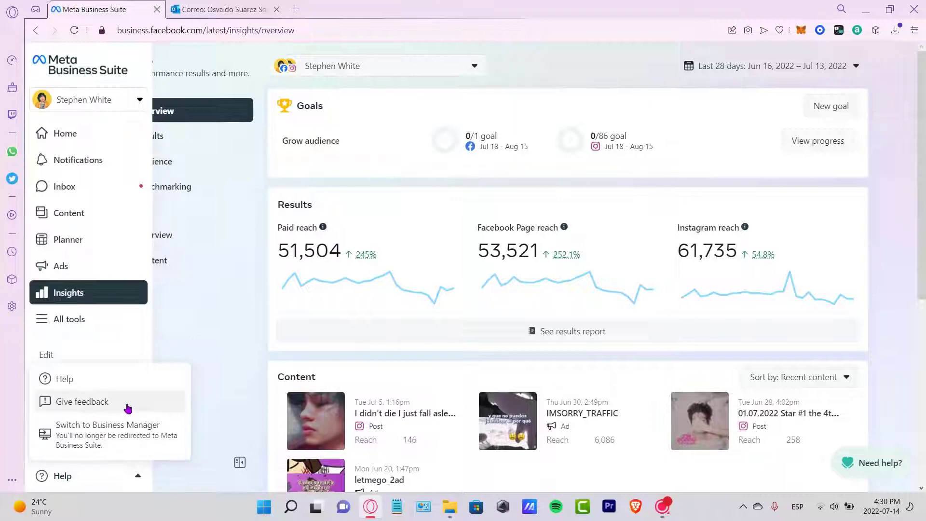
- Switch to Business Manager, sending the switch feedback and closing the thank-you message
left_click(131, 435)
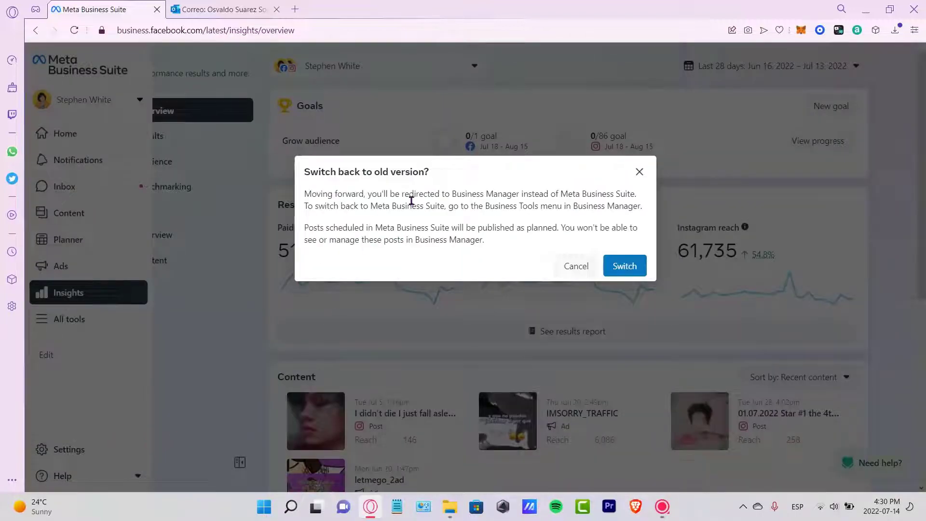
left_click(624, 265)
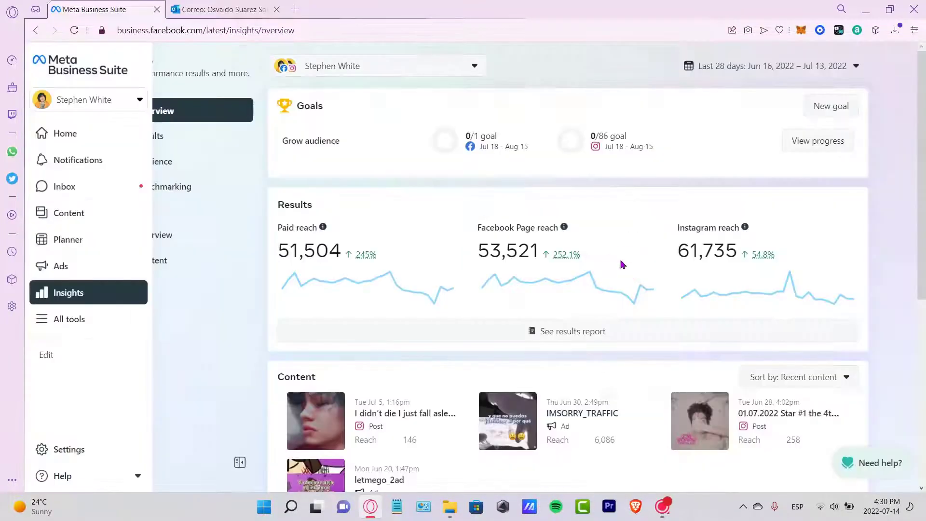
left_click(592, 387)
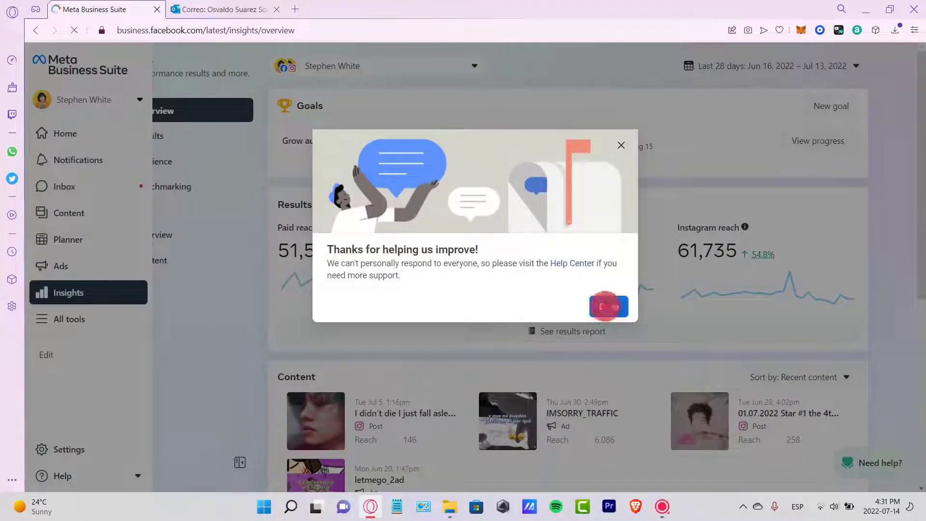
left_click(607, 306)
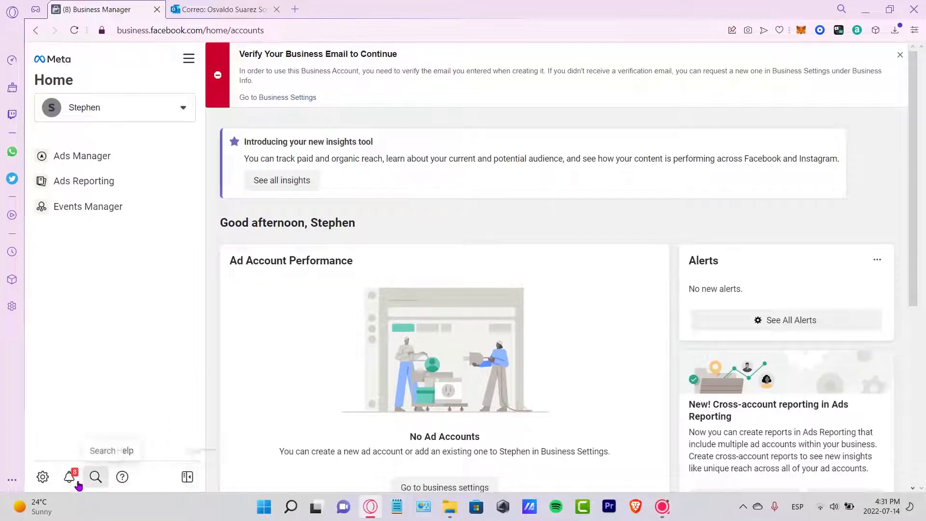
- Open the Help panel and scroll through its recommended articles
left_click(122, 477)
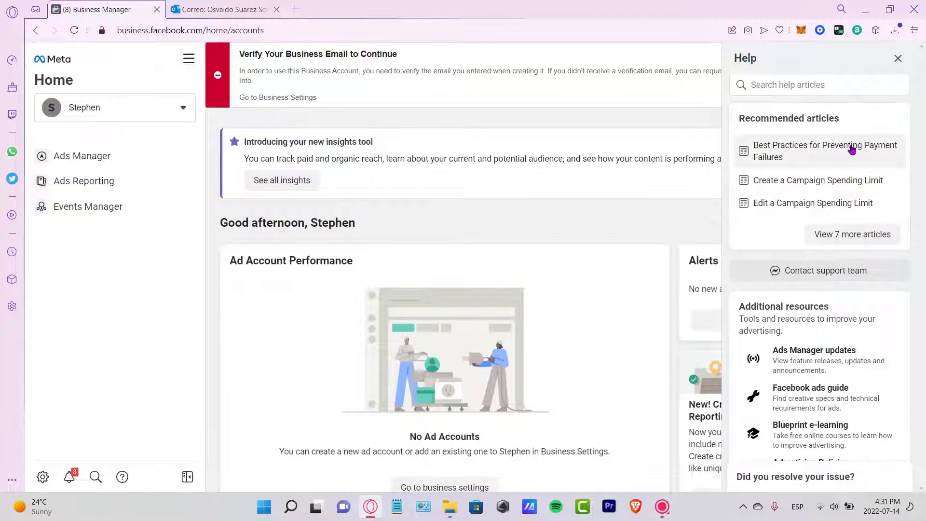
scroll(850, 150, "down", 2)
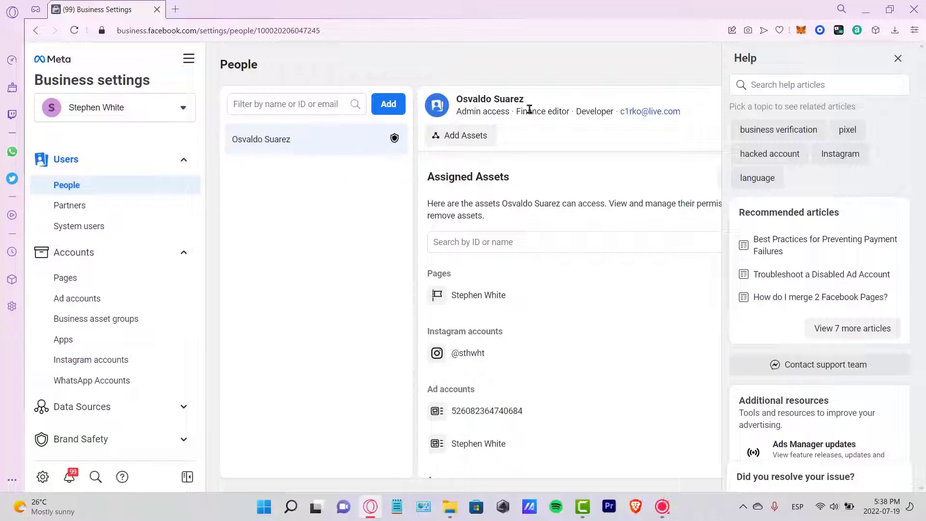
- Start inviting a new person and read the employee access description
left_click_drag(528, 112, 571, 114)
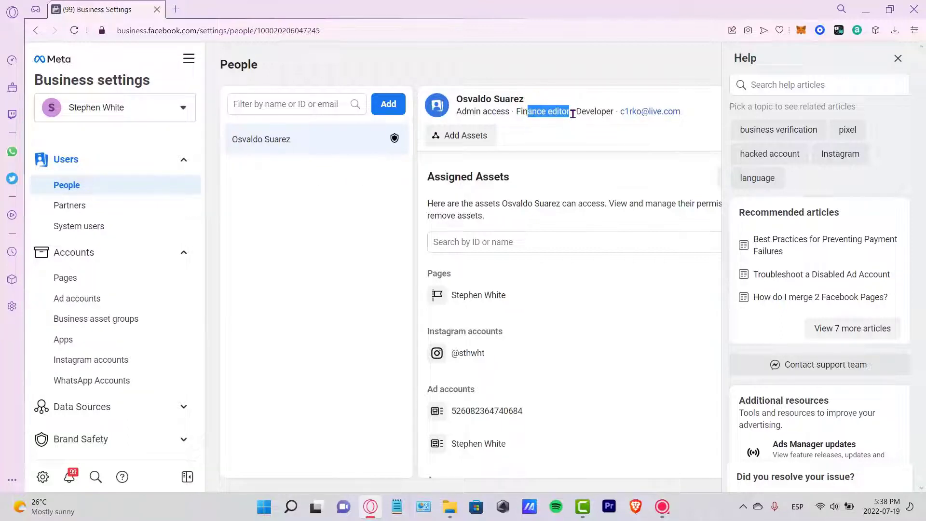
left_click(388, 104)
left_click(437, 107)
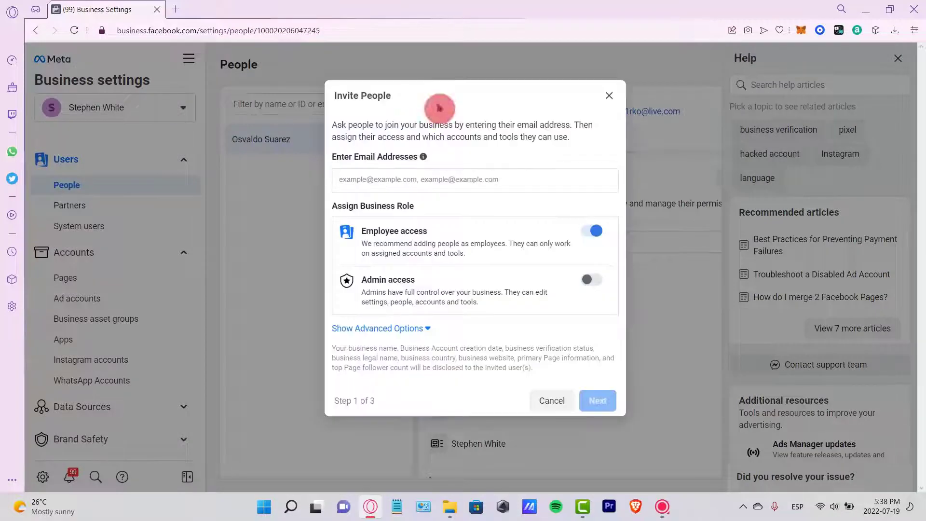
left_click(451, 156)
left_click_drag(509, 245, 425, 231)
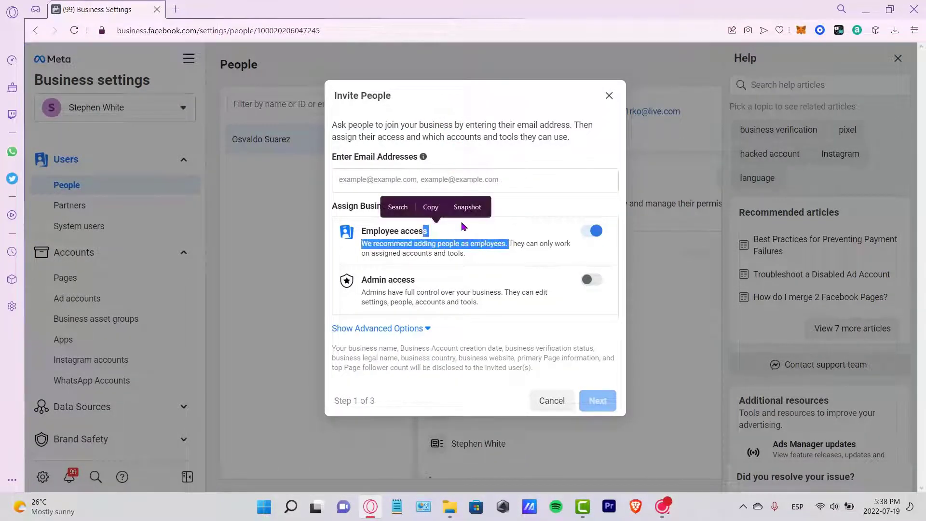
left_click(470, 232)
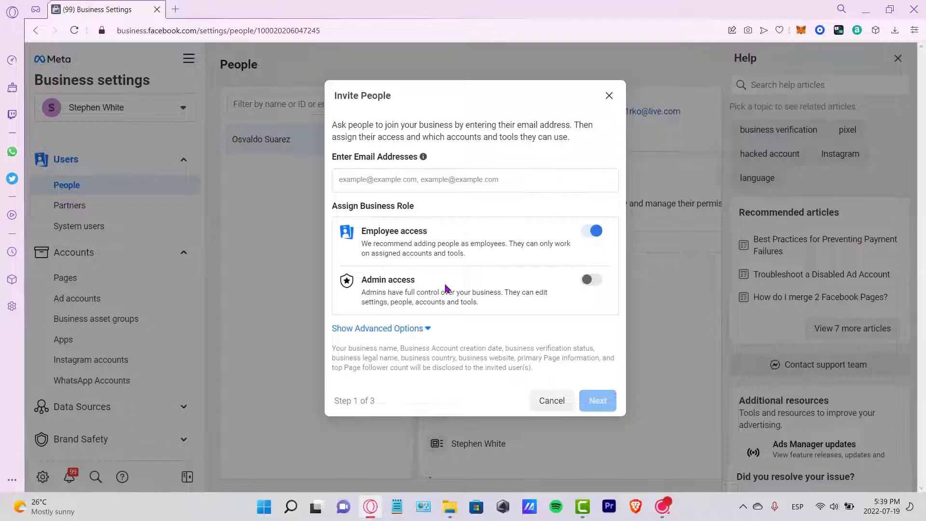
- Try Admin access and advanced roles like Finance analyst and Developer, then cancel the invite
left_click(590, 281)
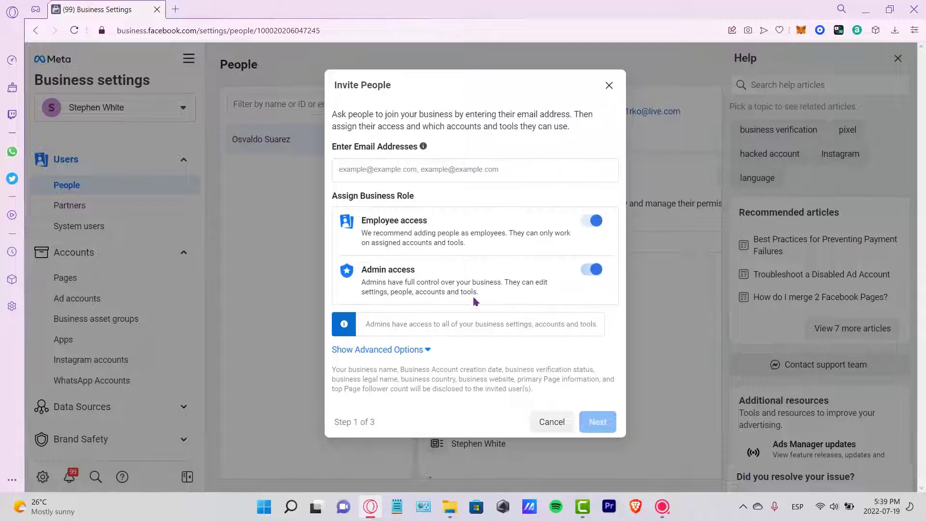
left_click(426, 349)
scroll(482, 332, "down", 3)
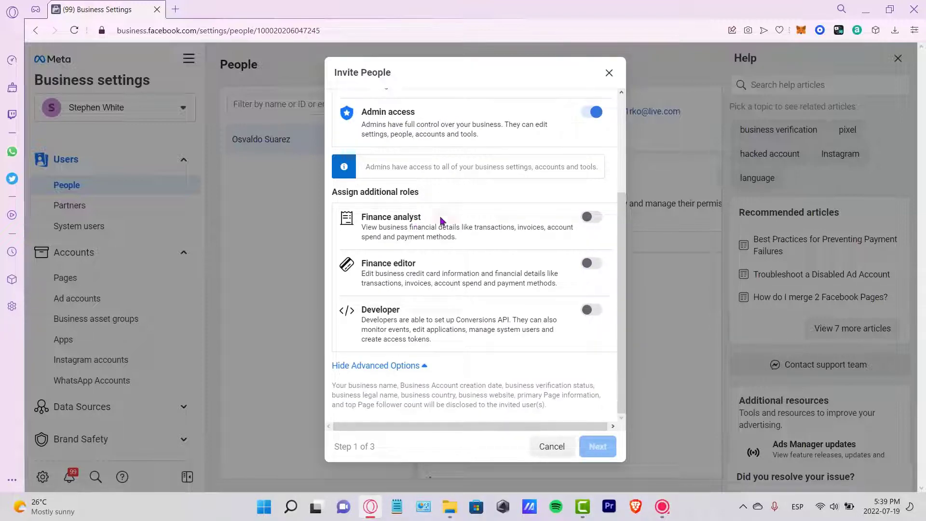
left_click_drag(406, 320, 381, 312)
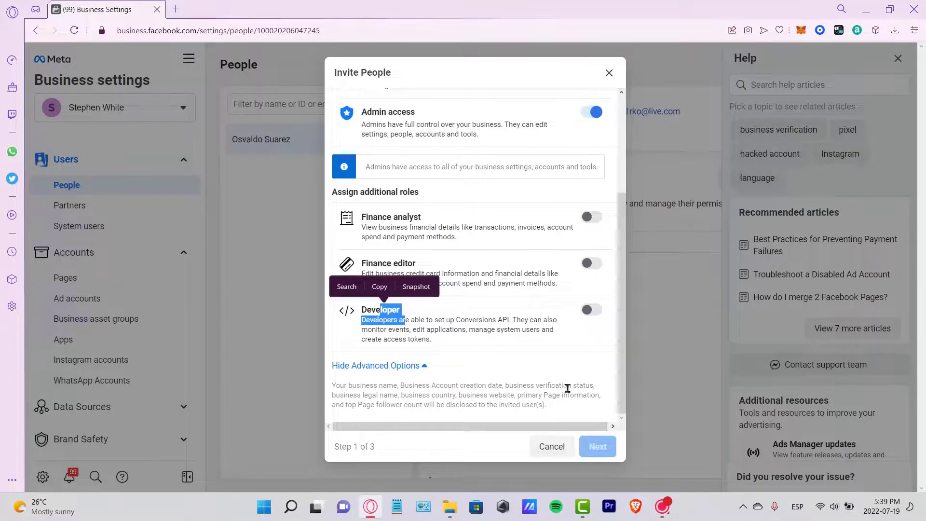
left_click(551, 445)
- Go to Ads Manager's Account Overview showing the iOS 14.5 alert and 0 active campaigns
left_click(189, 59)
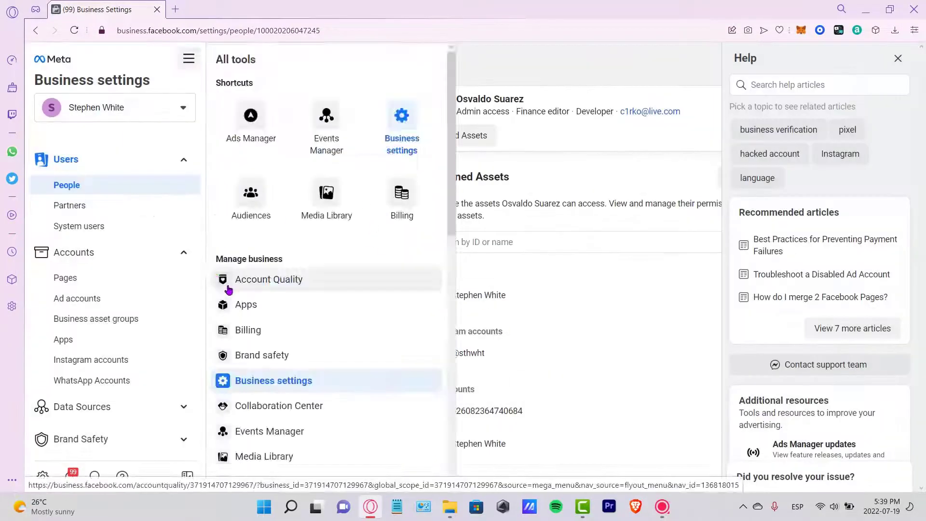
scroll(410, 390, "down", 6)
scroll(411, 391, "down", 5)
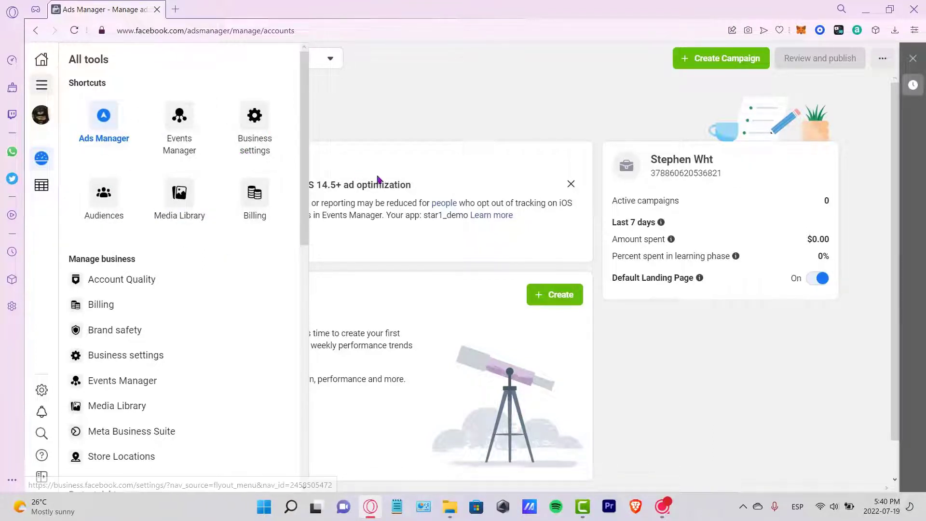
scroll(202, 322, "down", 3)
scroll(202, 322, "down", 6)
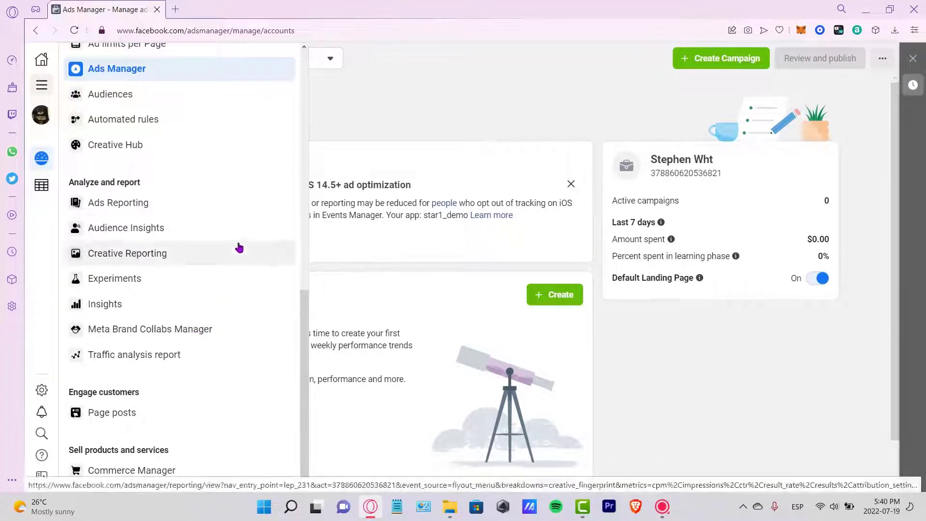
left_click(705, 342)
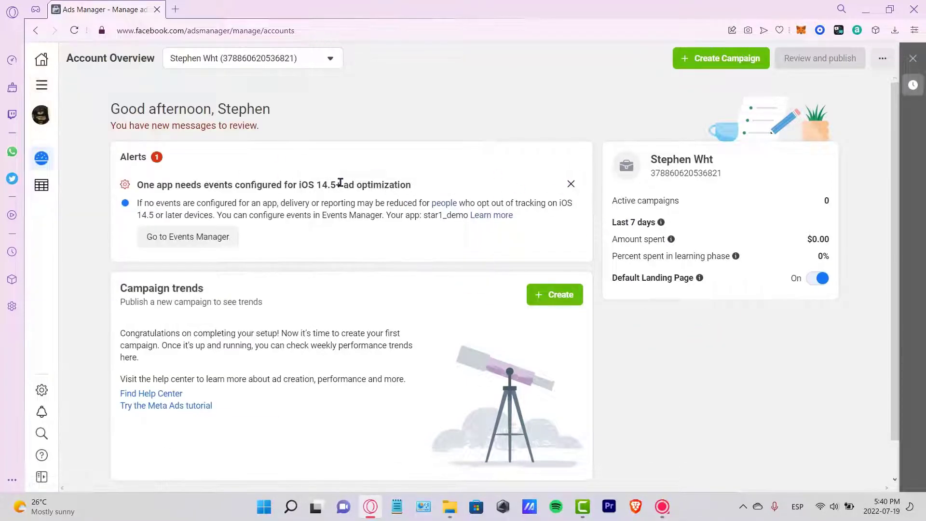